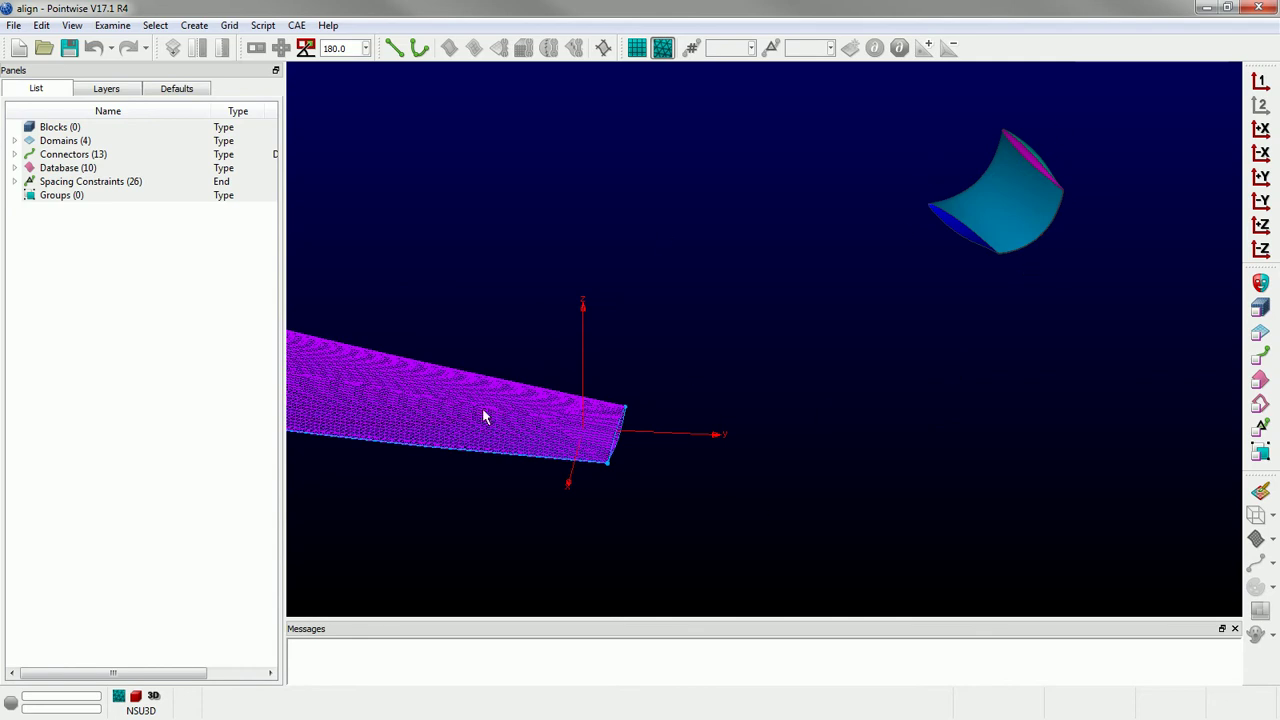
right_click_drag(580, 449, 837, 437)
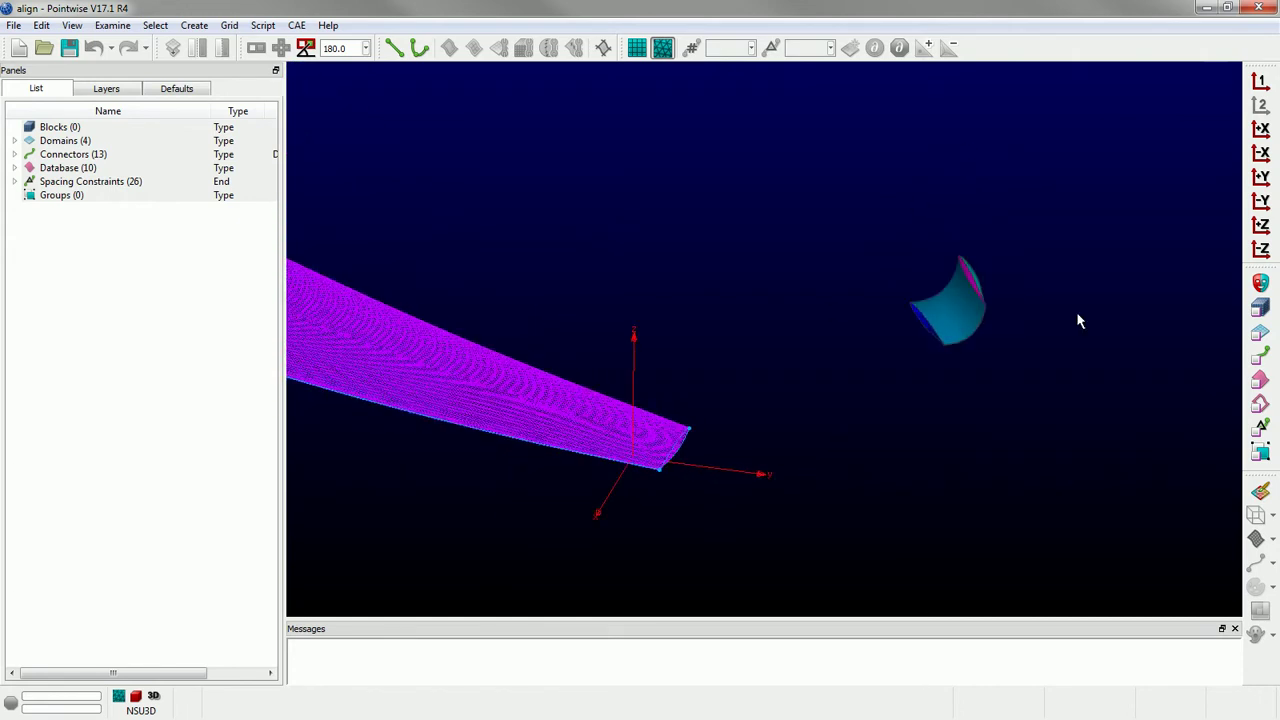
right_click_drag(971, 371, 711, 440)
right_click_drag(580, 463, 663, 409)
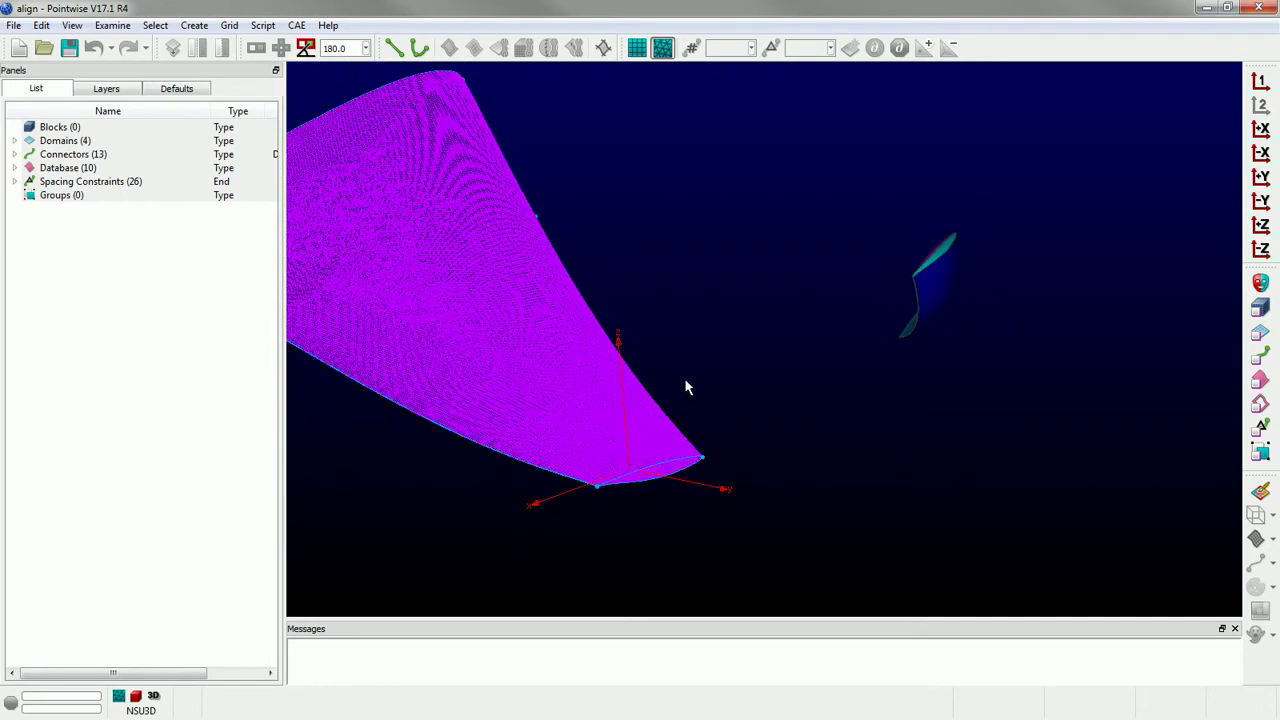
right_click_drag(558, 404, 605, 505)
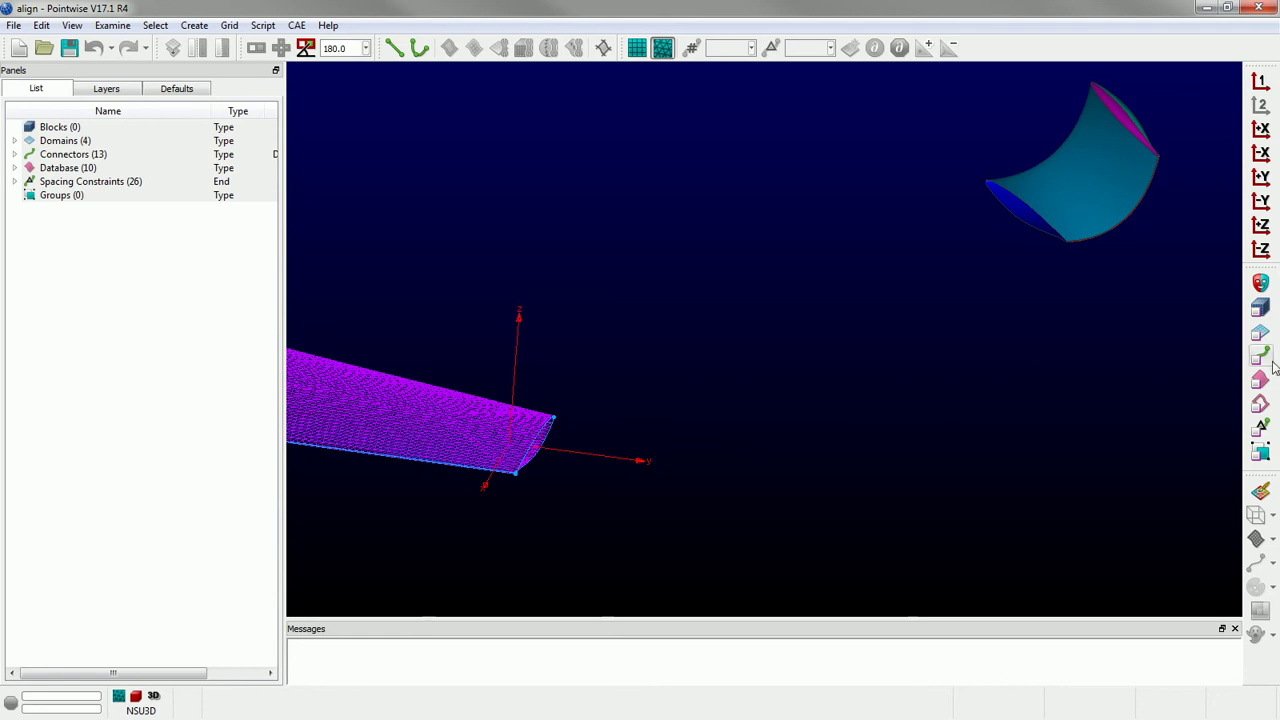
- Start a Translate transform on the winglet model, using its root leading-edge corner as the begin point
left_click(1082, 186)
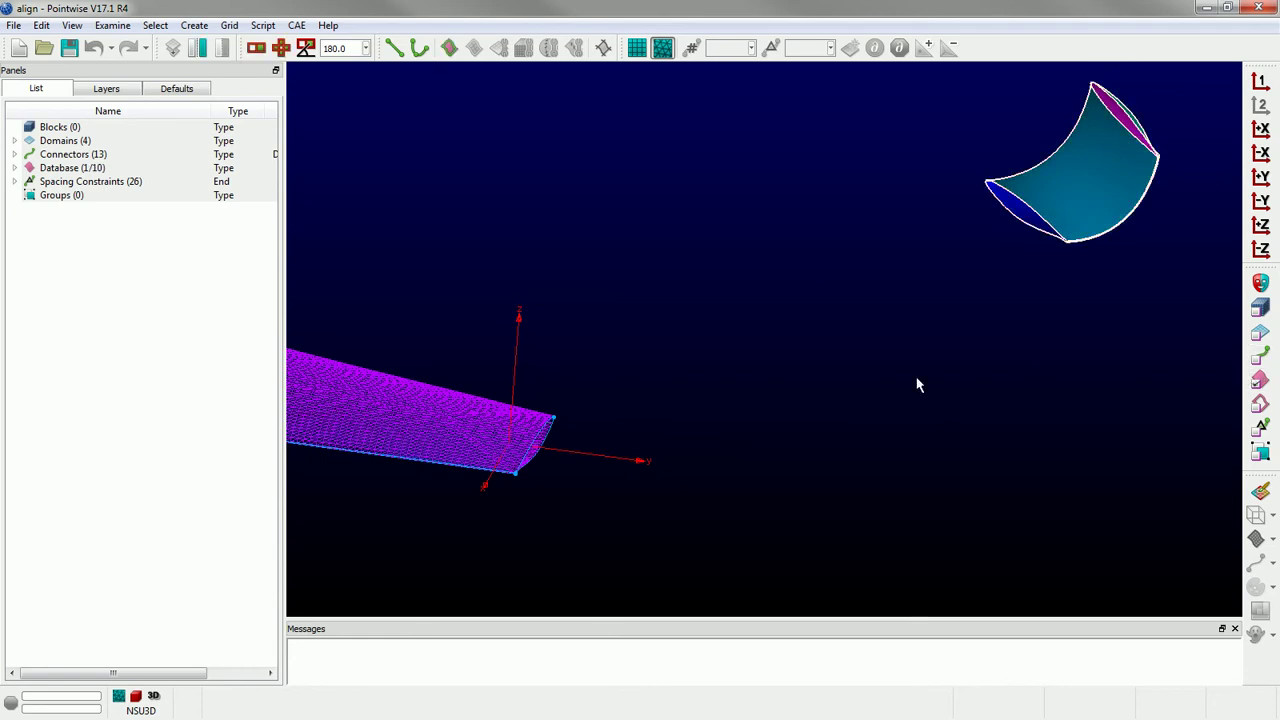
right_click_drag(834, 411, 882, 405)
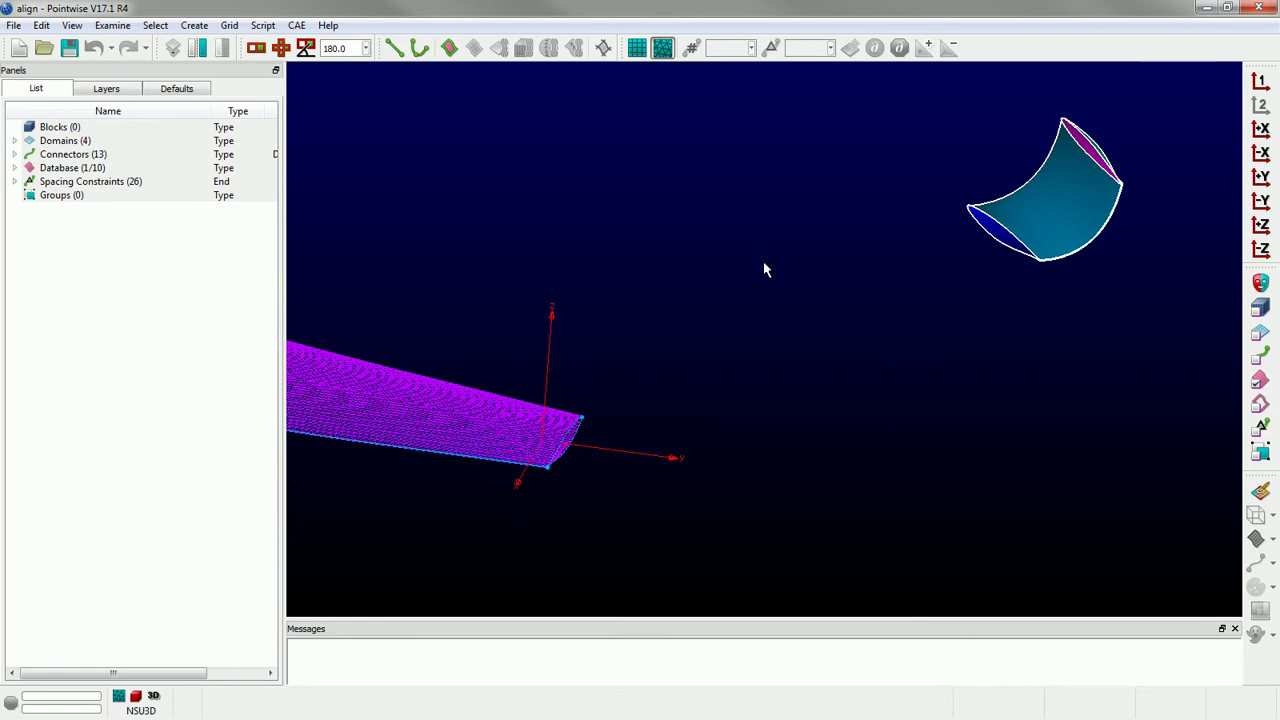
left_click(41, 26)
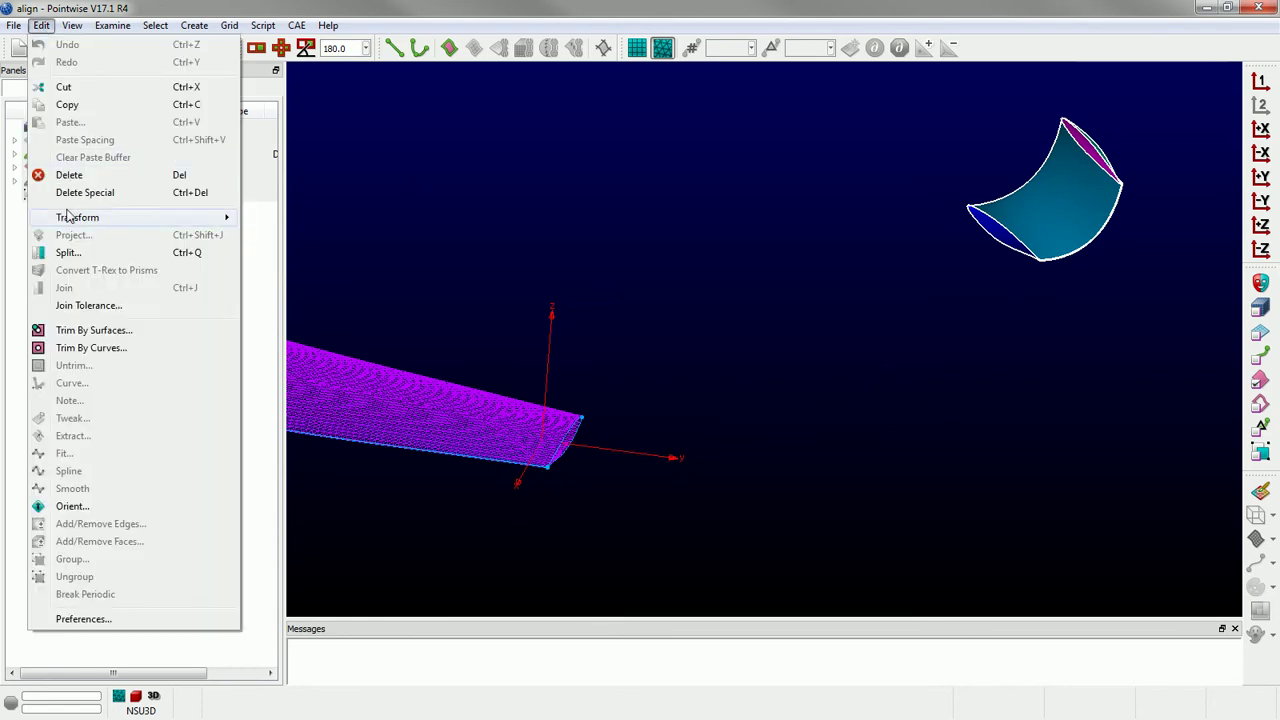
mouse_move(82, 222)
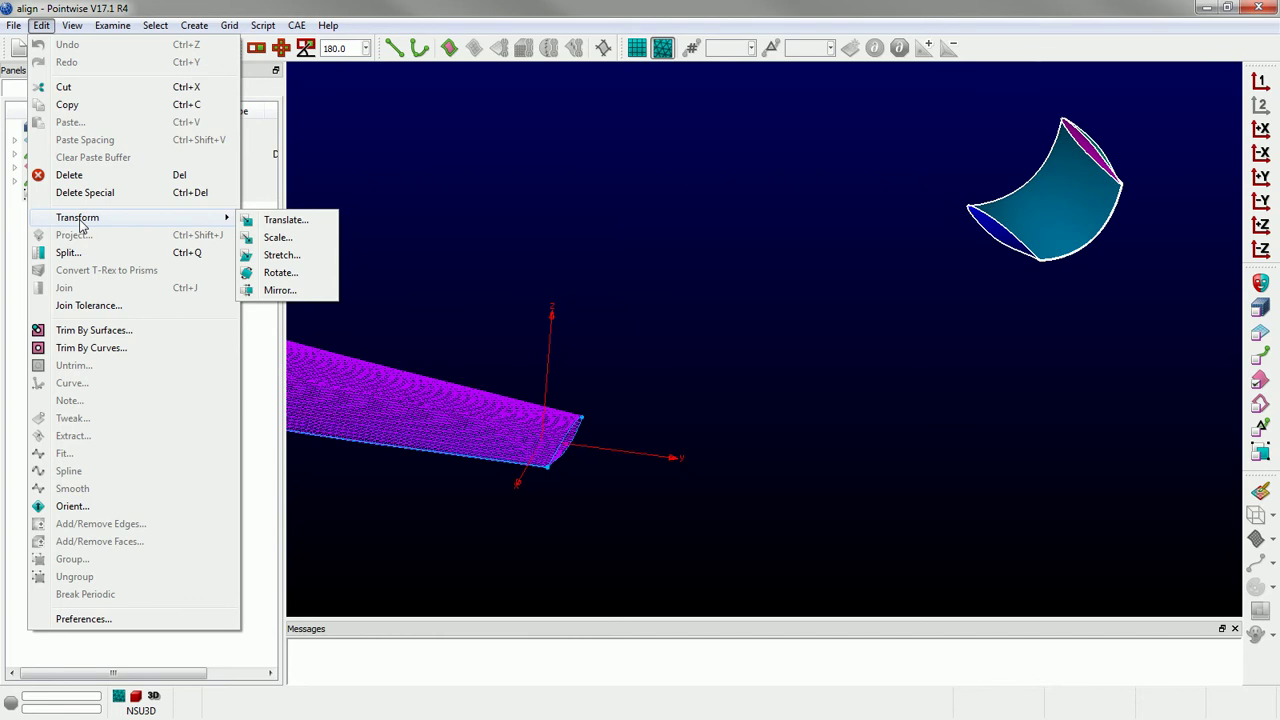
left_click(262, 220)
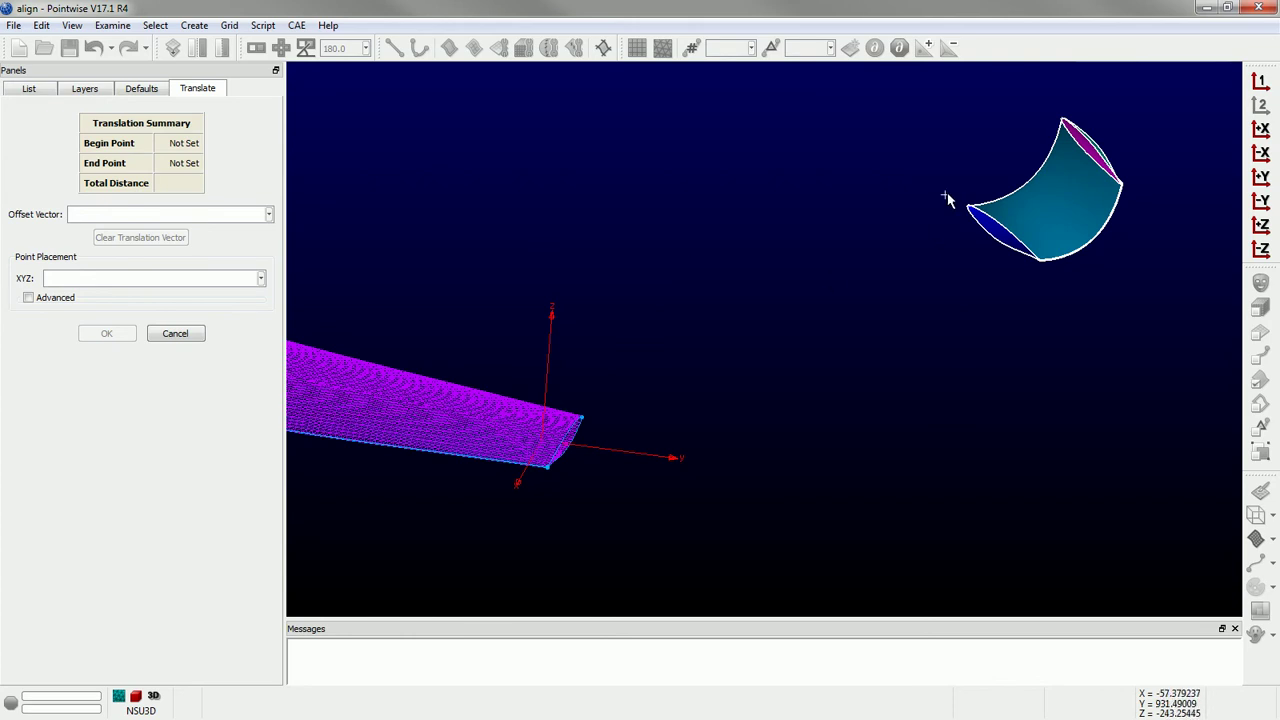
scroll(1004, 210, "up", 10)
right_click_drag(976, 252, 874, 266)
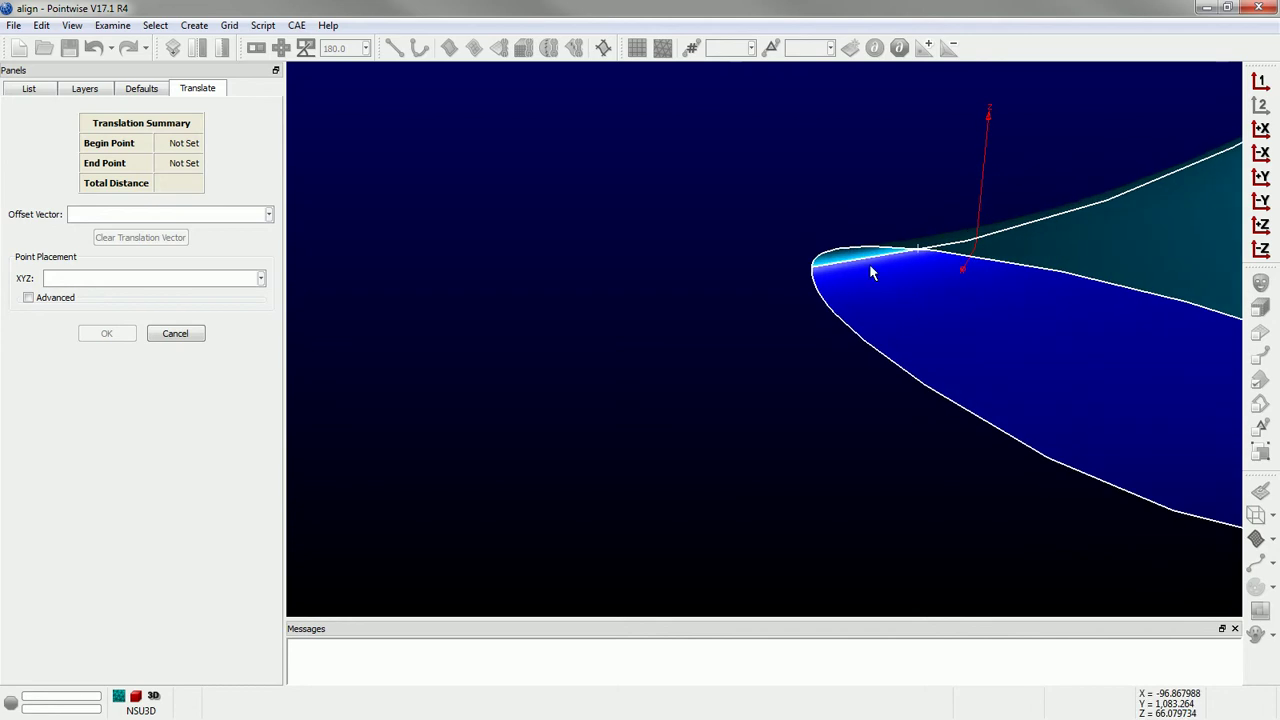
left_click(813, 271)
- Snap the translation's end point to the wing tip's leading-edge point and apply the translation
scroll(845, 245, "down", 10)
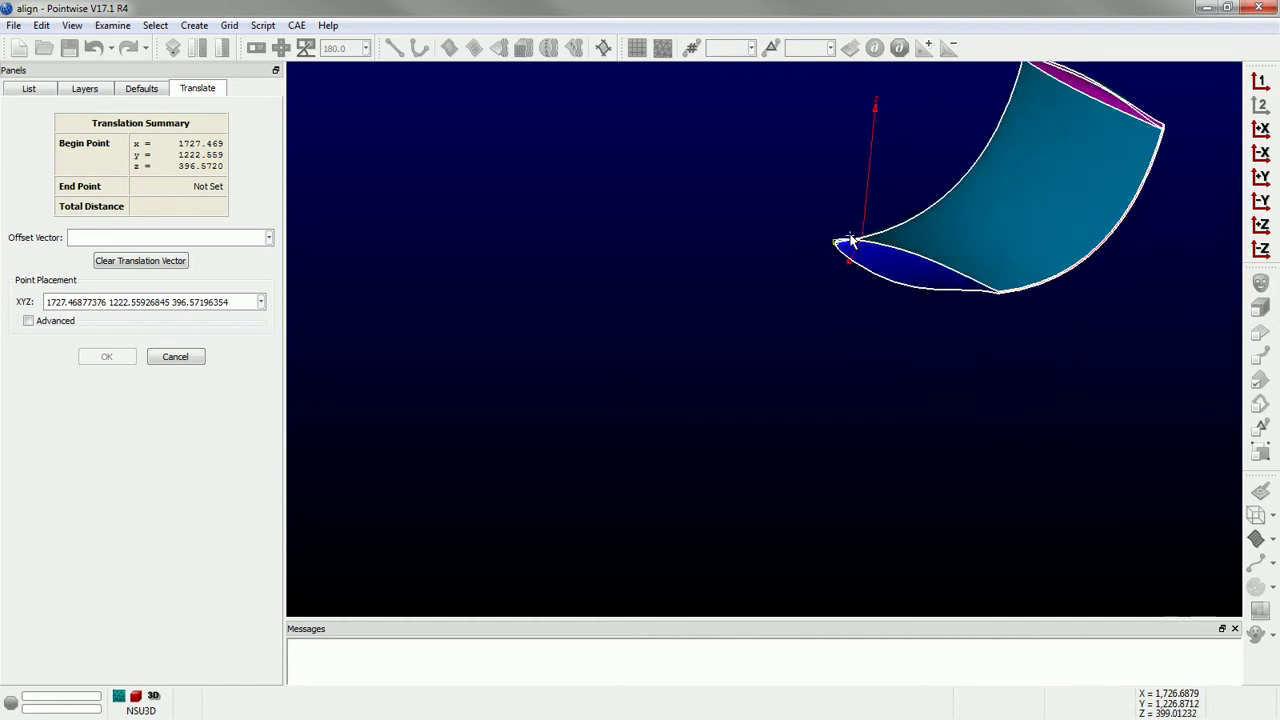
right_click_drag(848, 238, 809, 277)
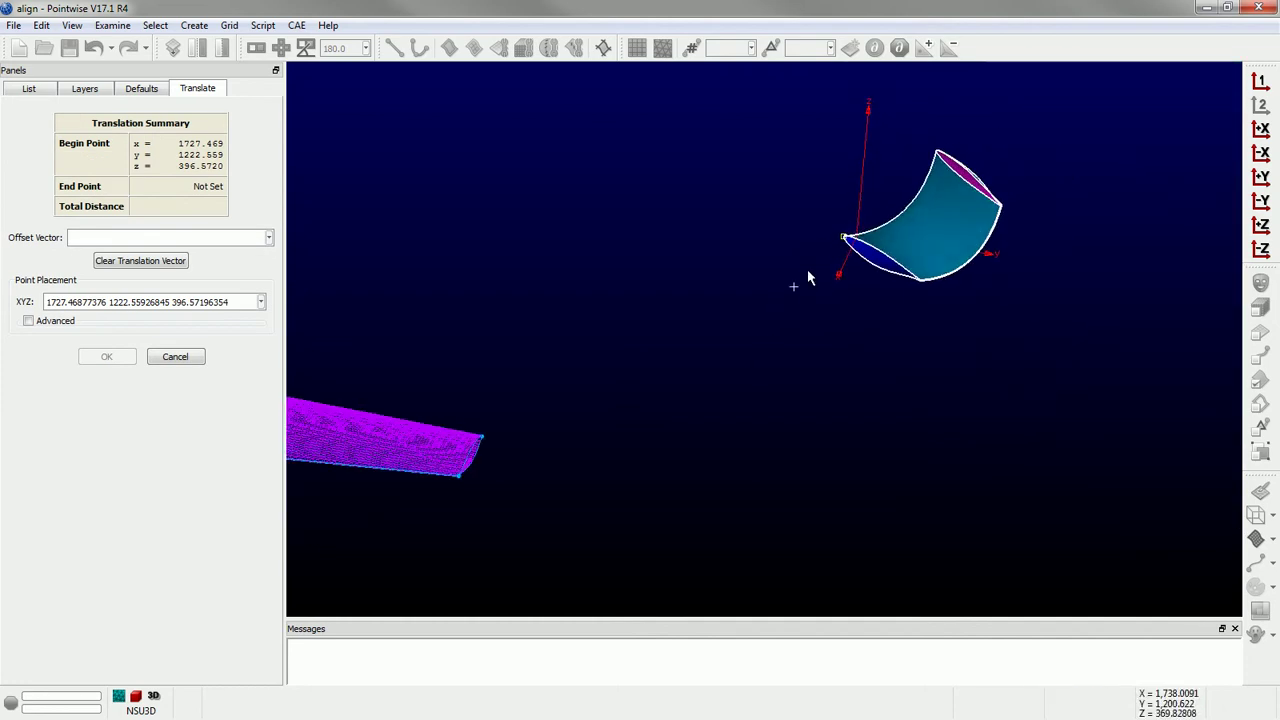
left_click(808, 280)
left_click_drag(808, 280, 485, 440)
scroll(488, 445, "up", 6)
right_click_drag(491, 432, 567, 459)
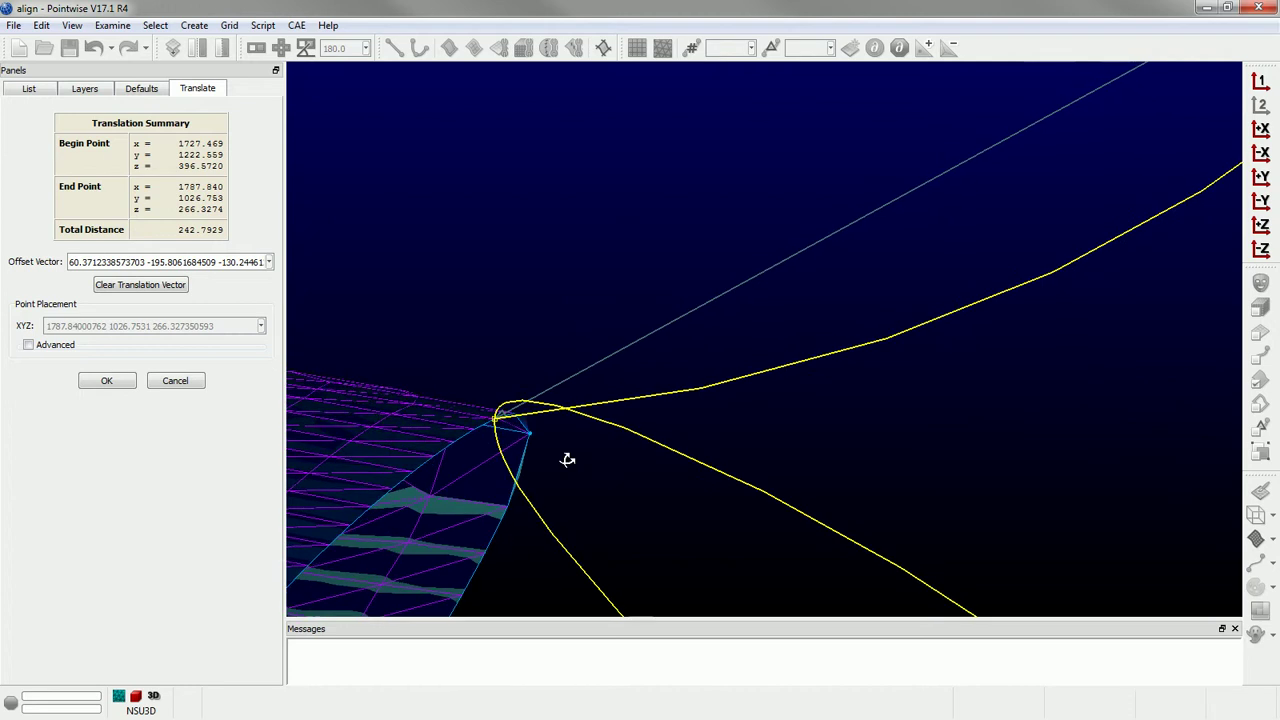
left_click_drag(503, 436, 530, 434)
right_click_drag(528, 432, 614, 495)
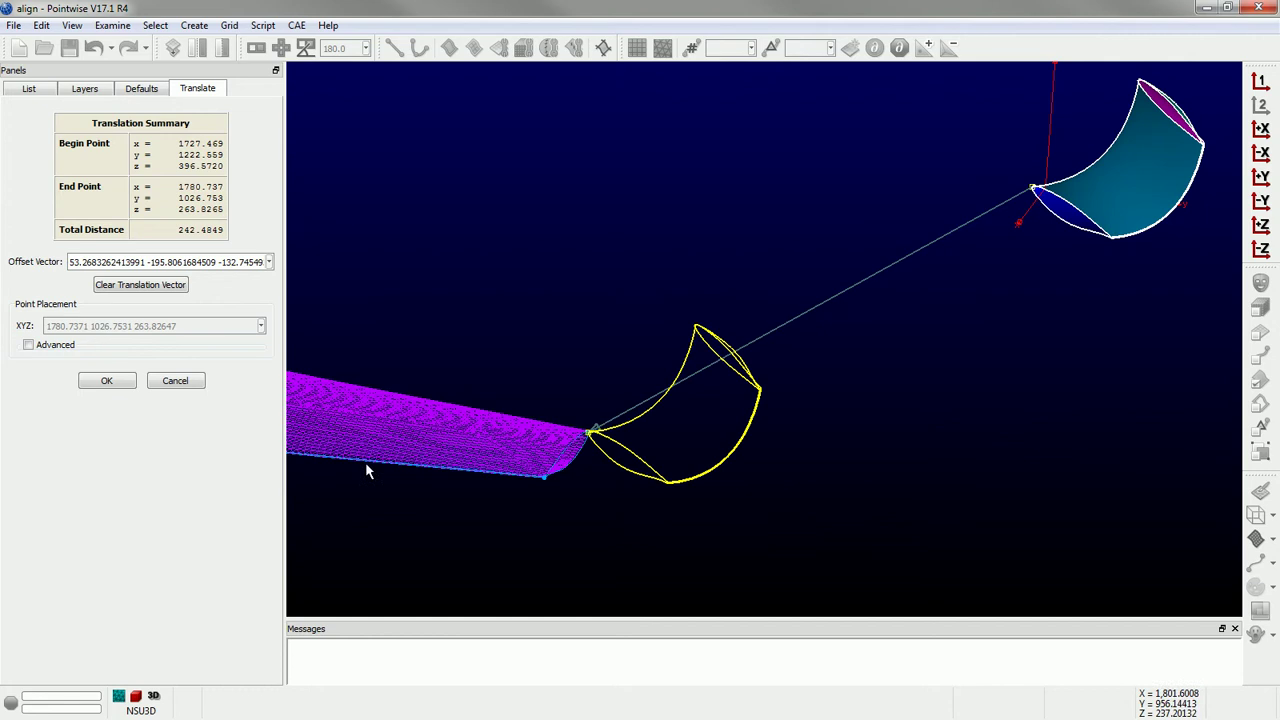
left_click(106, 380)
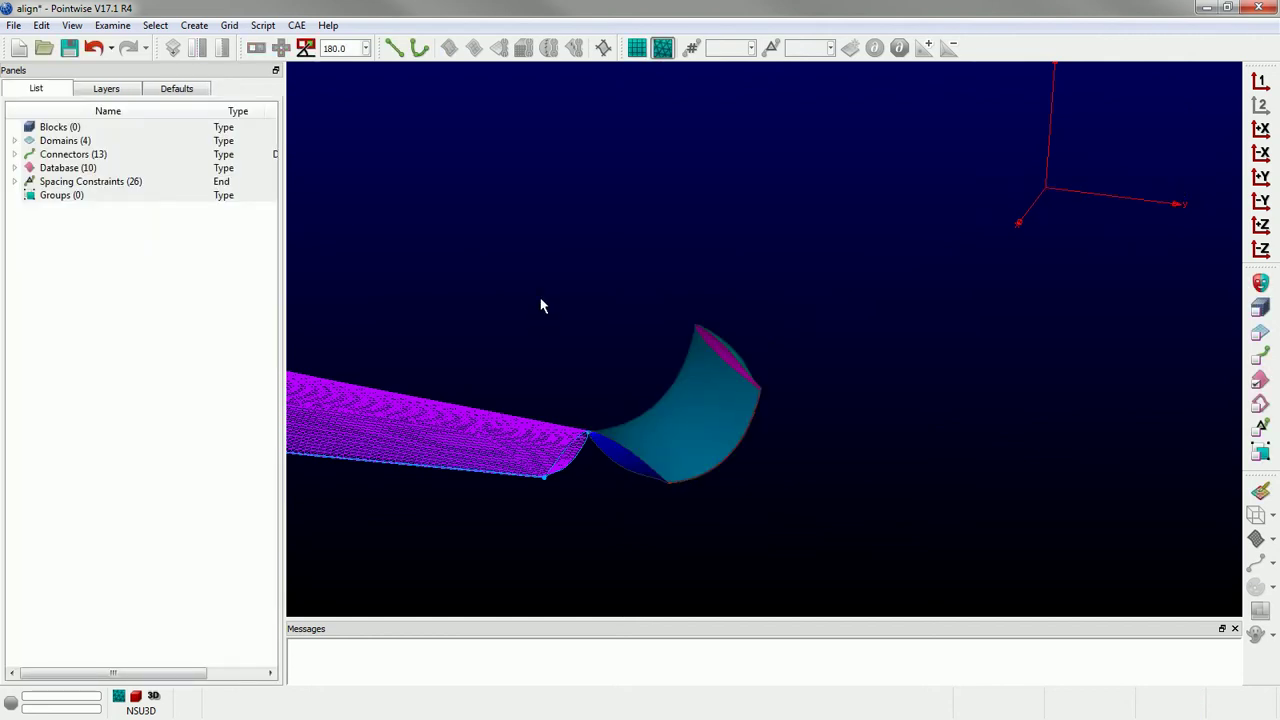
- Start a Rotate transform on the winglet with its axis defined by a point and direction
scroll(551, 503, "up", 4)
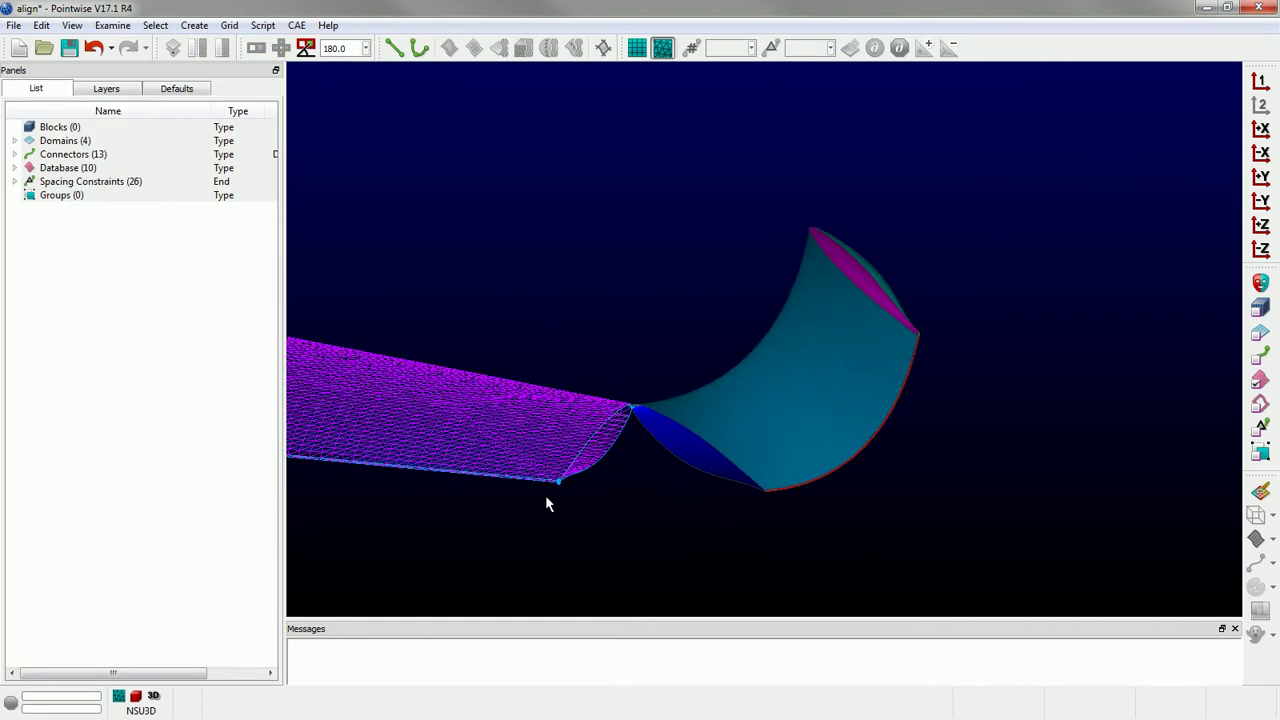
mouse_move(512, 400)
right_mouse_down()
mouse_move(523, 377)
mouse_move(503, 371)
mouse_move(522, 430)
mouse_move(523, 360)
mouse_move(522, 418)
right_mouse_up()
right_click_drag(506, 229, 492, 289)
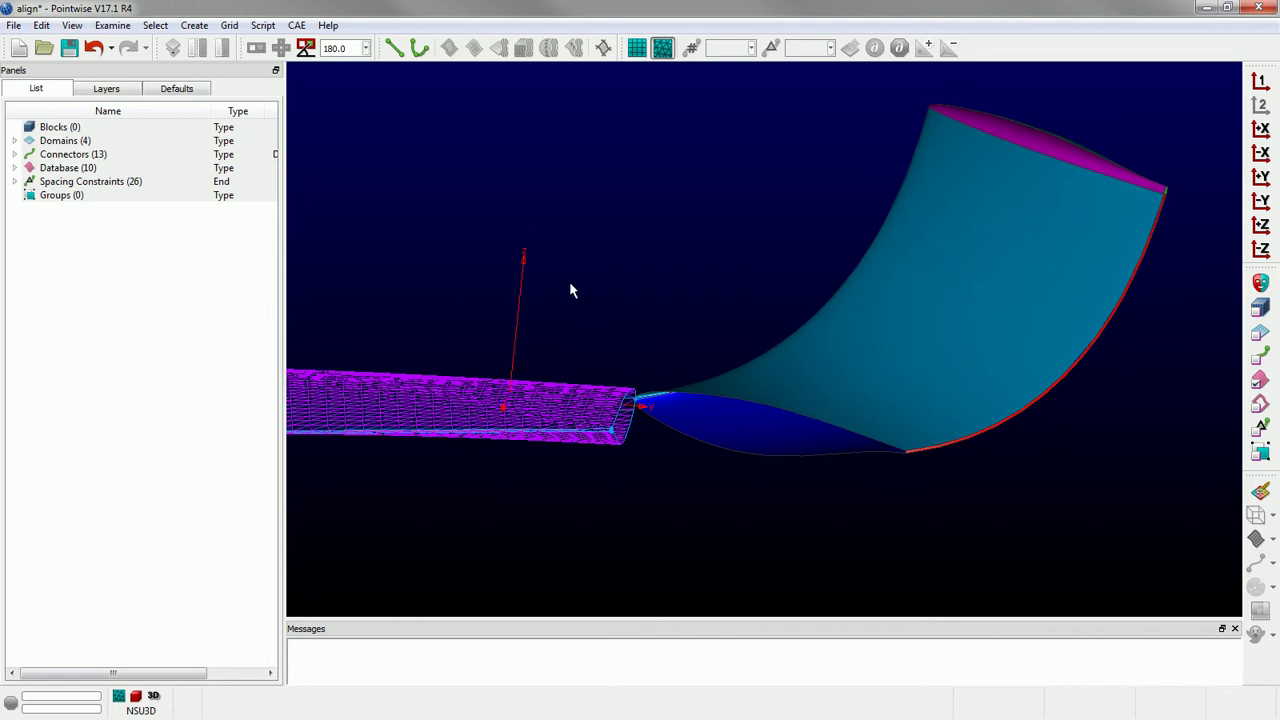
left_click(920, 237)
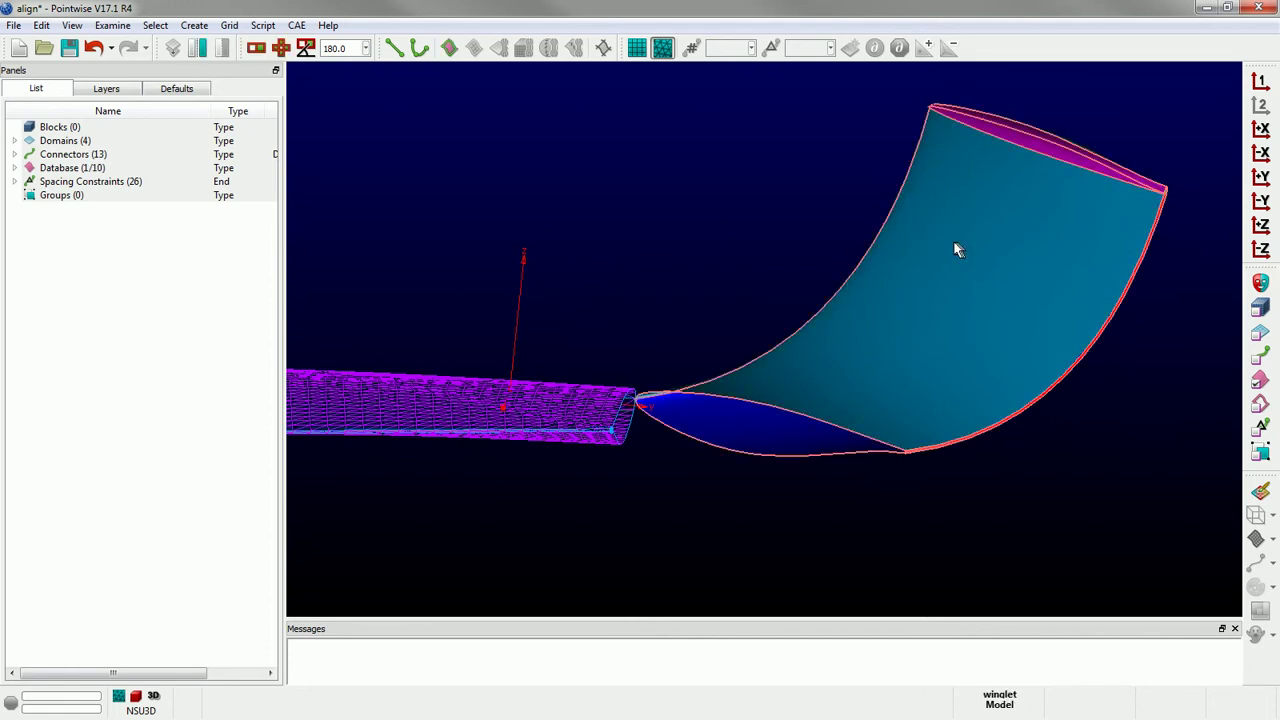
left_click(41, 26)
mouse_move(86, 218)
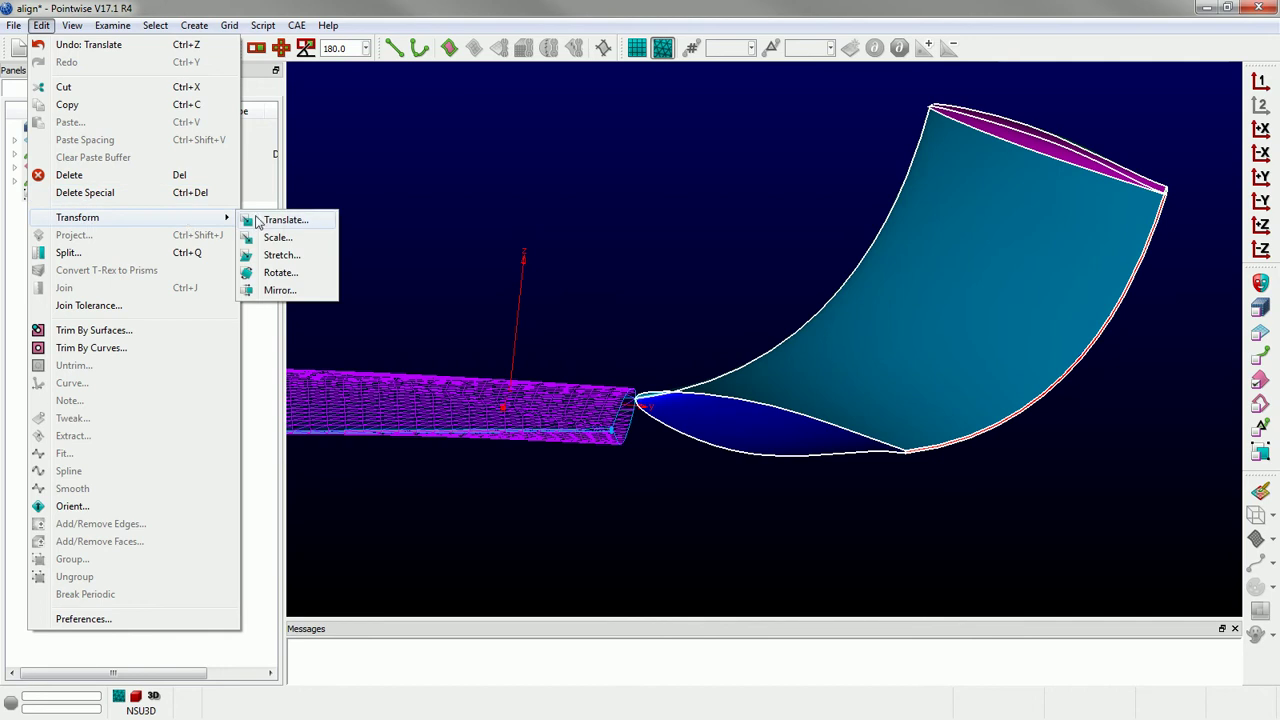
left_click(280, 276)
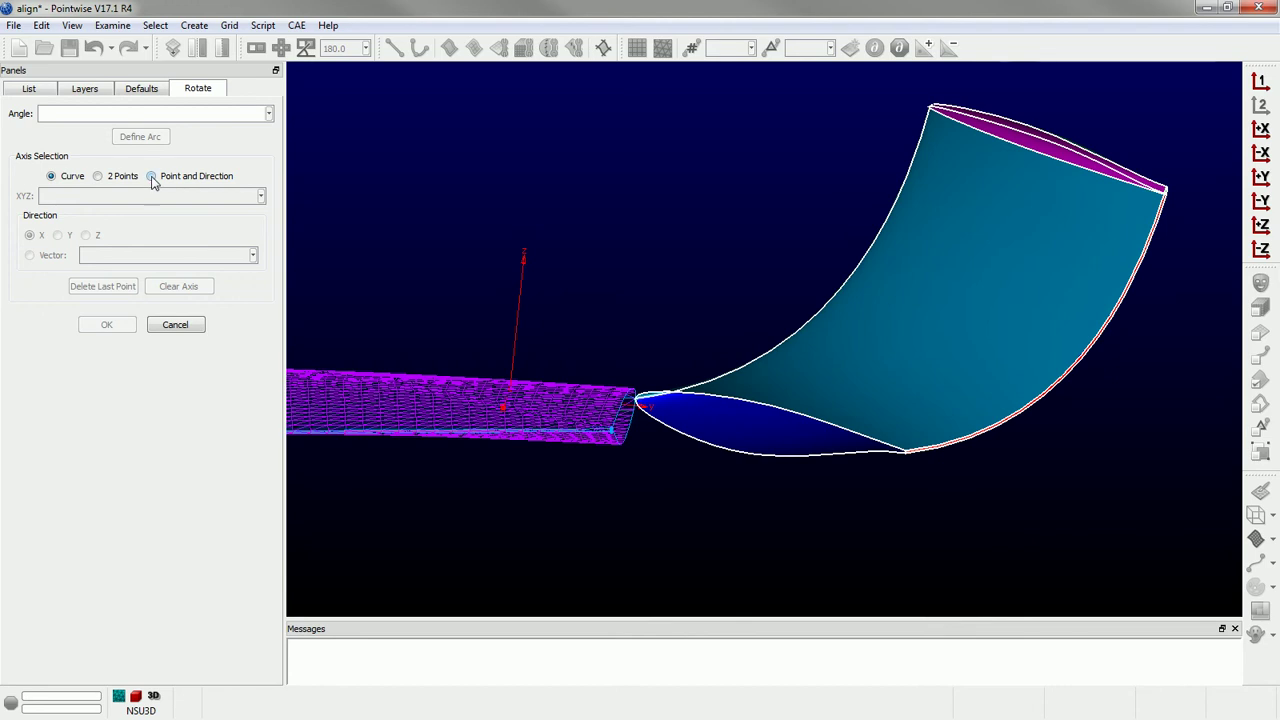
left_click(152, 176)
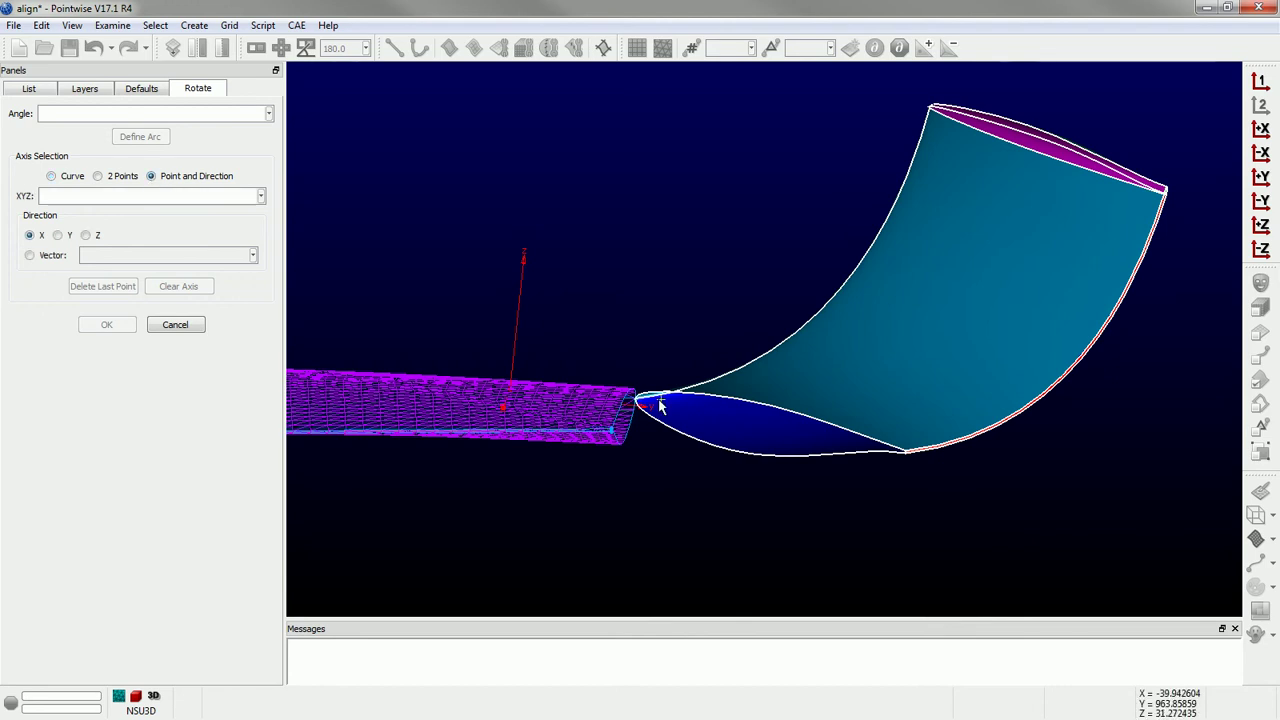
- Place the rotation axis at the leading-edge point shared by wing tip and winglet, oriented along Z
scroll(660, 408, "up", 2)
scroll(660, 408, "up", 1)
scroll(620, 398, "up", 2)
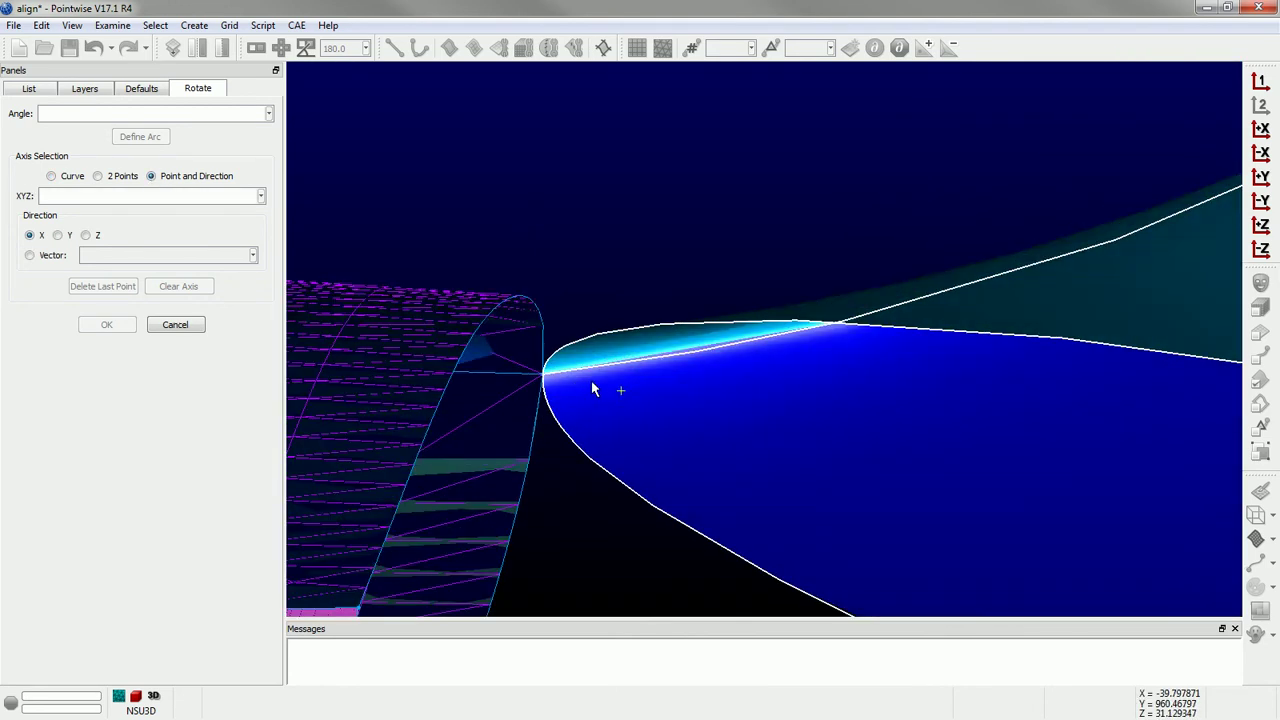
left_click(541, 378)
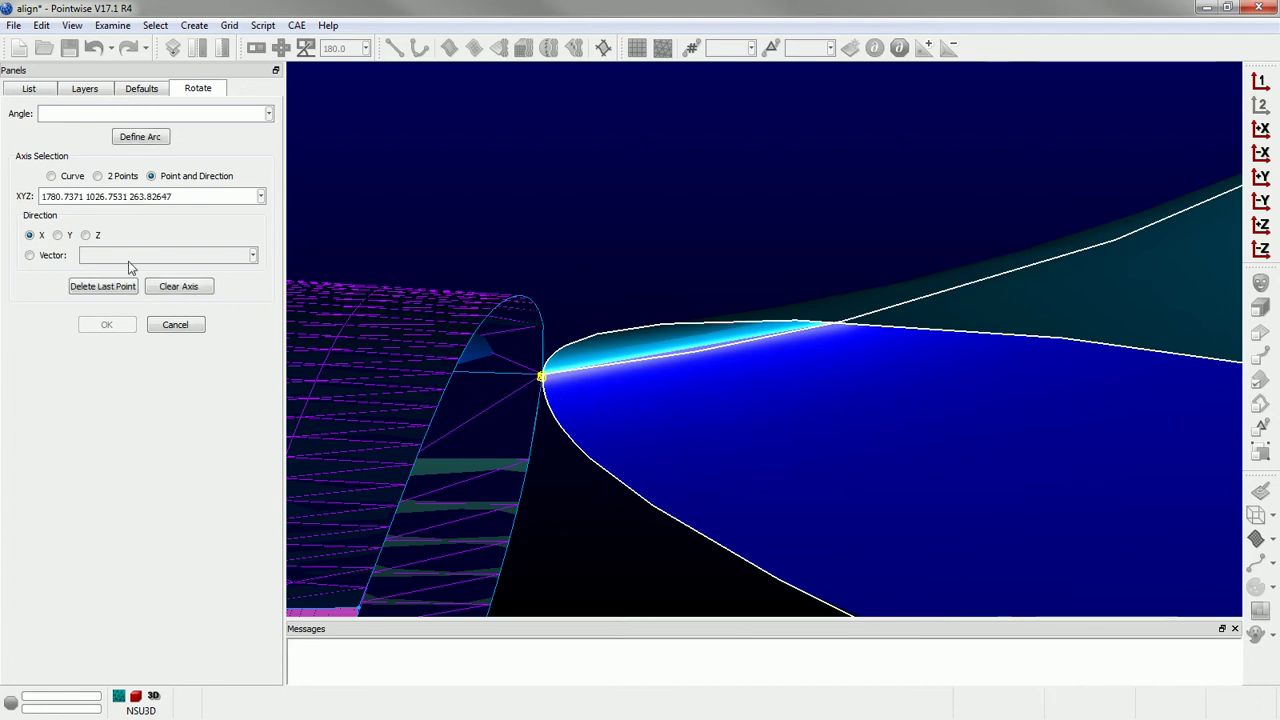
left_click(86, 235)
right_click_drag(620, 400, 543, 371)
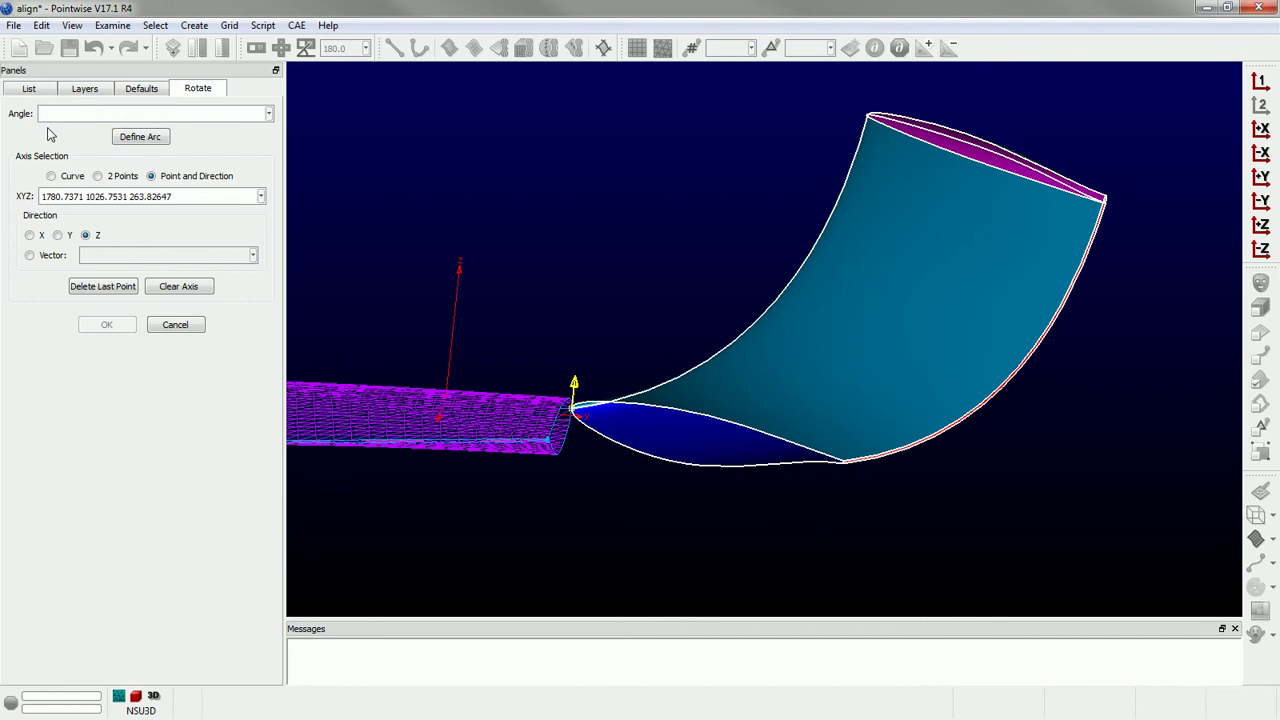
- Try winglet rotation angles of 45 and -45 degrees
right_click_drag(543, 126, 766, 471)
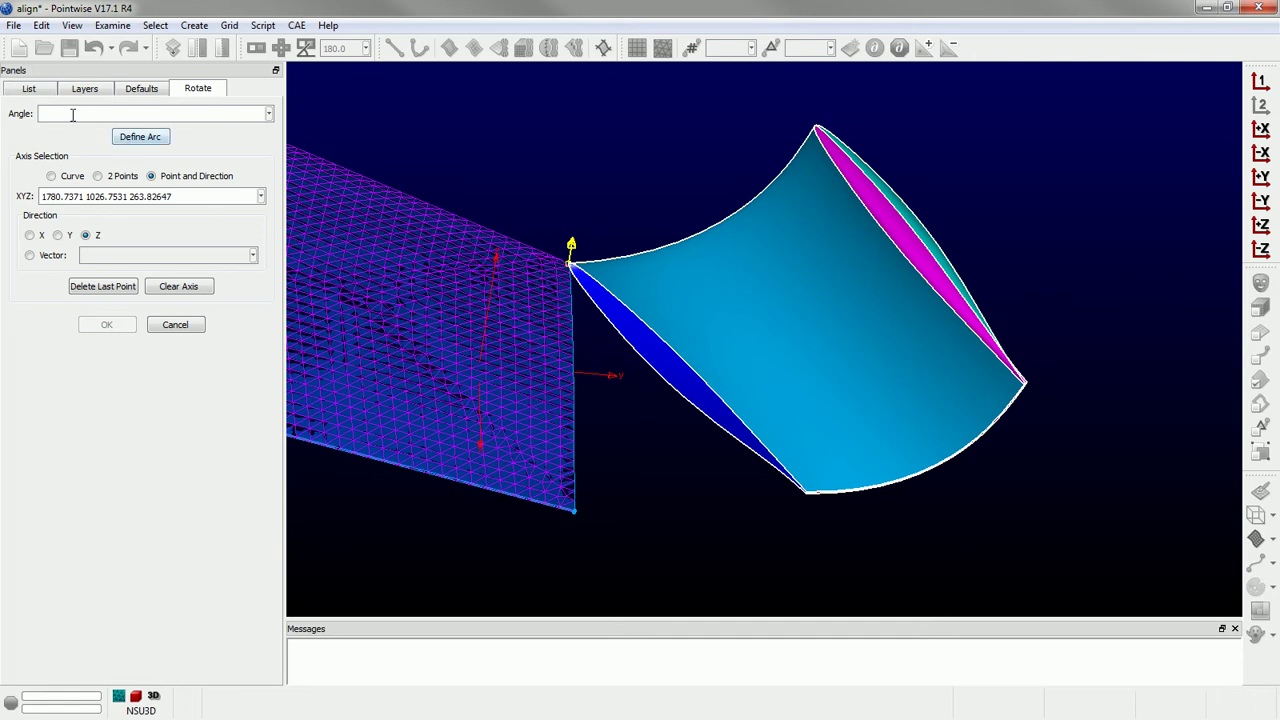
type("45")
key("Return")
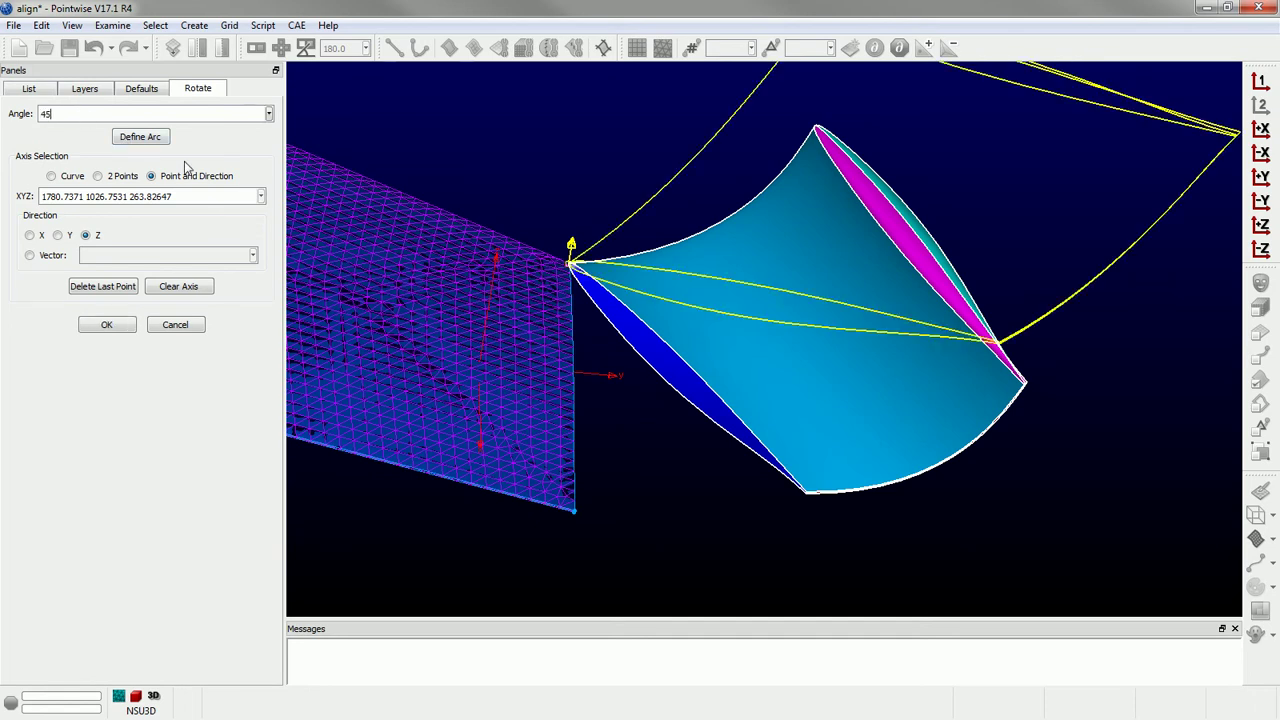
key("Home")
type("-")
key("Return")
right_click_drag(536, 515, 465, 412)
mouse_move(517, 477)
right_mouse_down()
mouse_move(514, 500)
mouse_move(505, 470)
right_mouse_up()
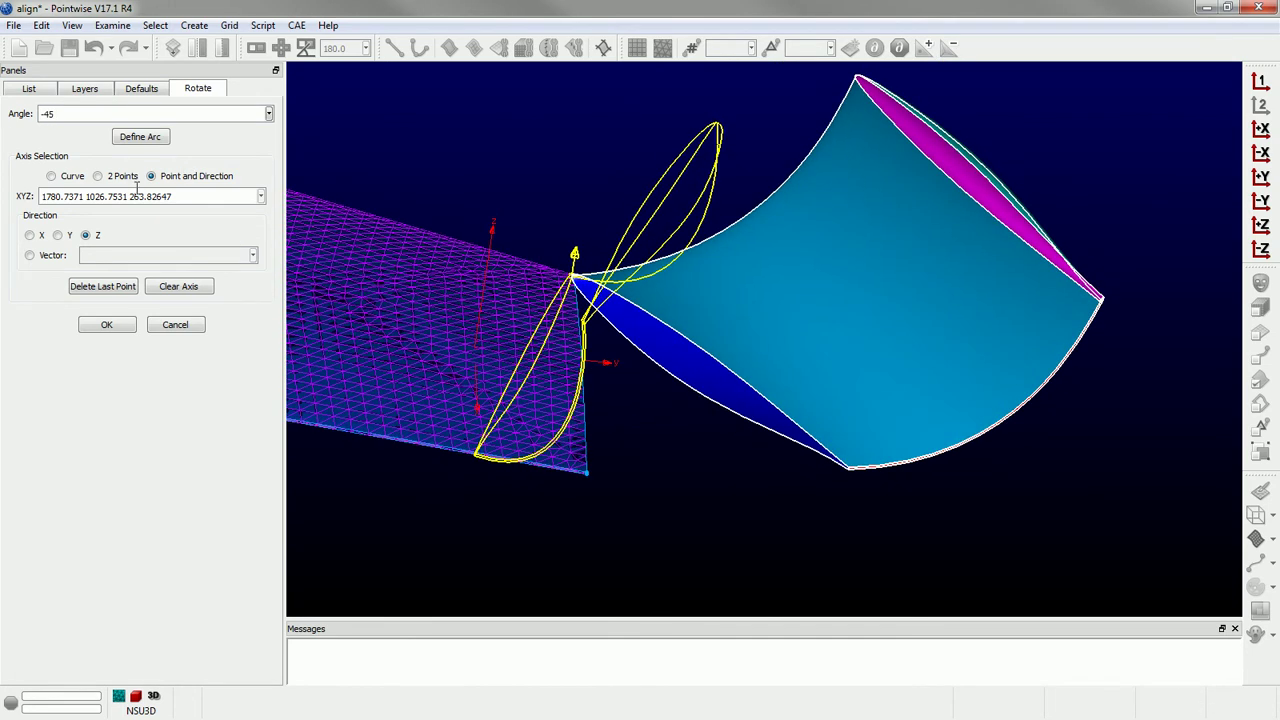
- Try a winglet rotation angle of -30 degrees
left_click(83, 113)
key("BackSpace")
key("BackSpace")
type("30")
key("Return")
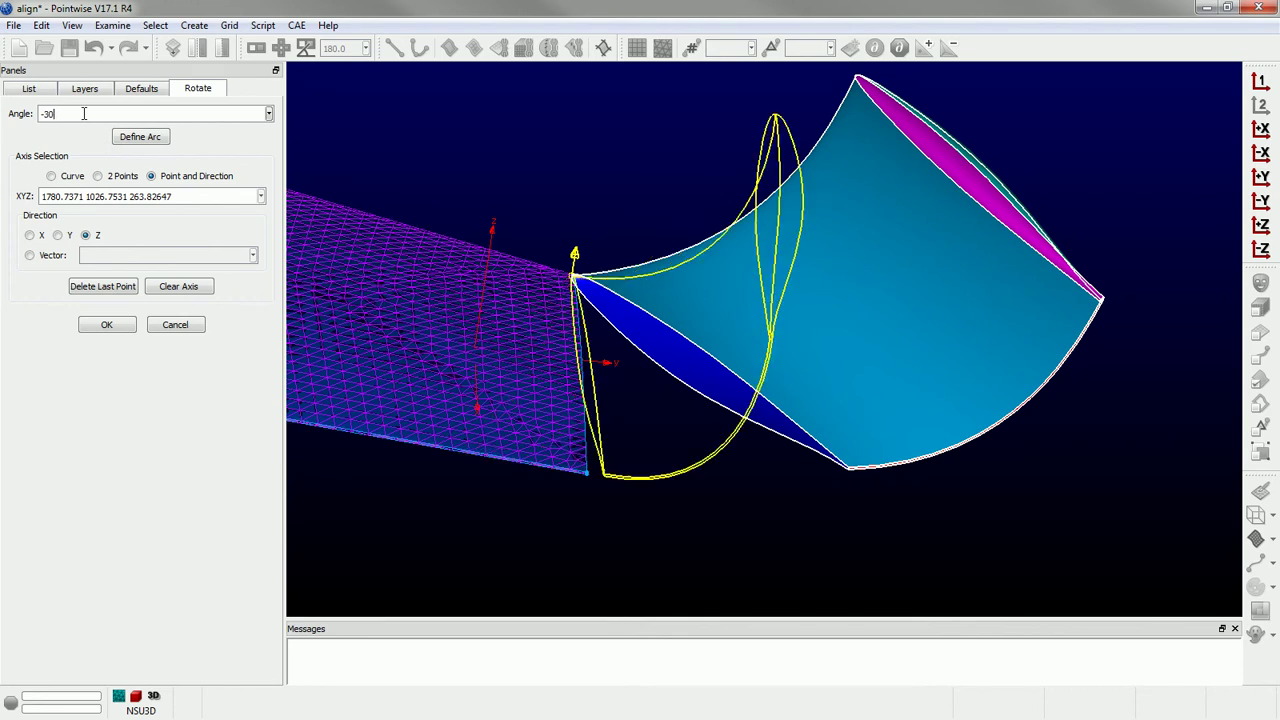
- Refine the rotation angle to -31 and then -32 degrees at the trailing edge, and apply the rotation
scroll(600, 472, "up", 4)
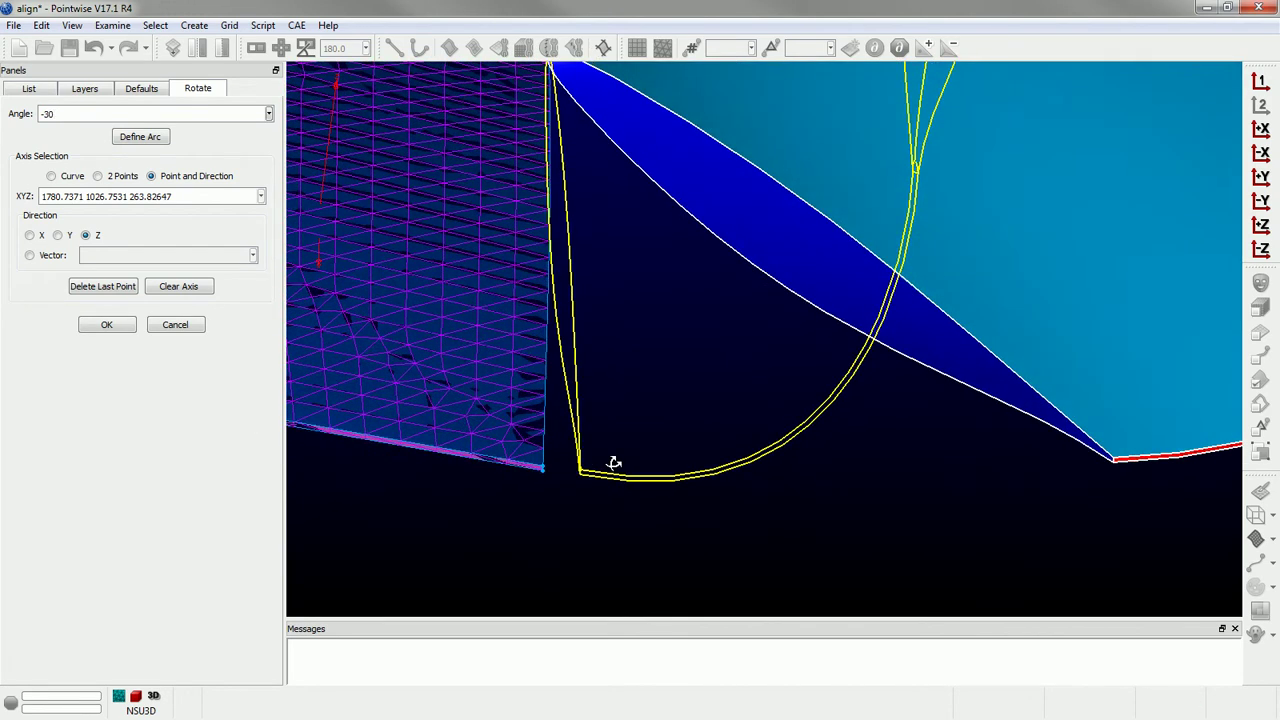
left_click(83, 113)
key("BackSpace")
type("1")
key("Return")
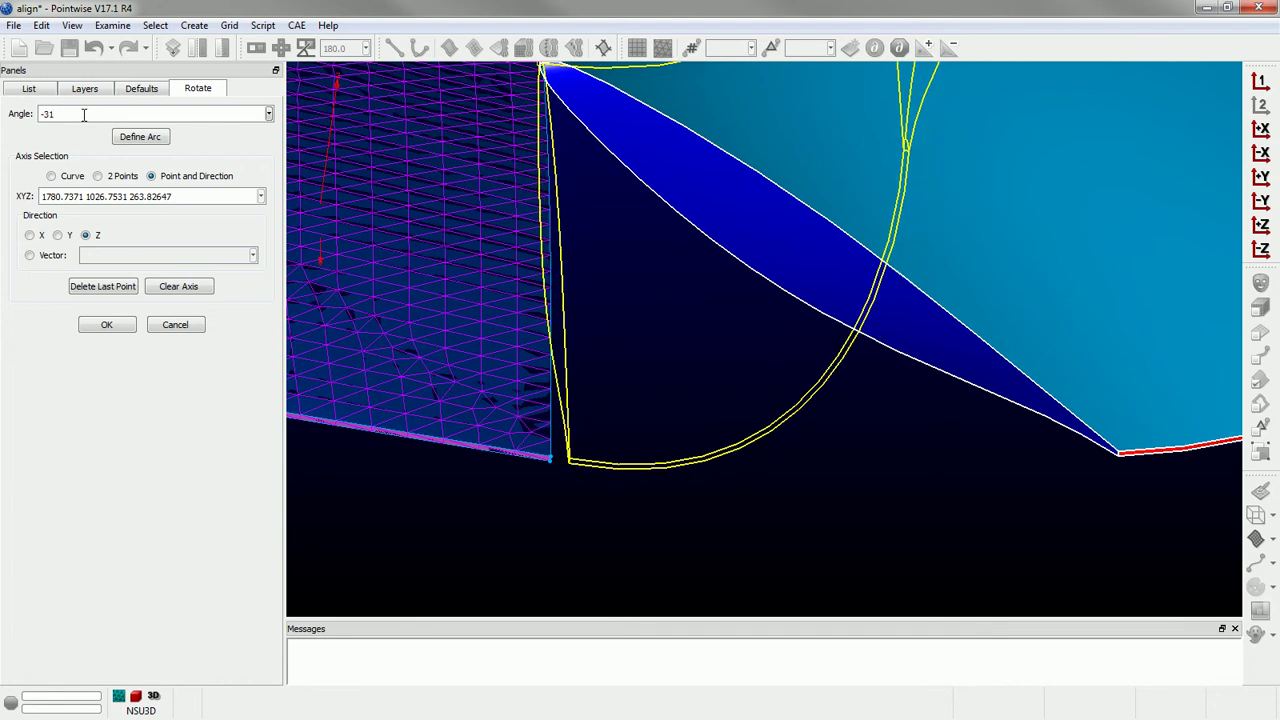
type("2")
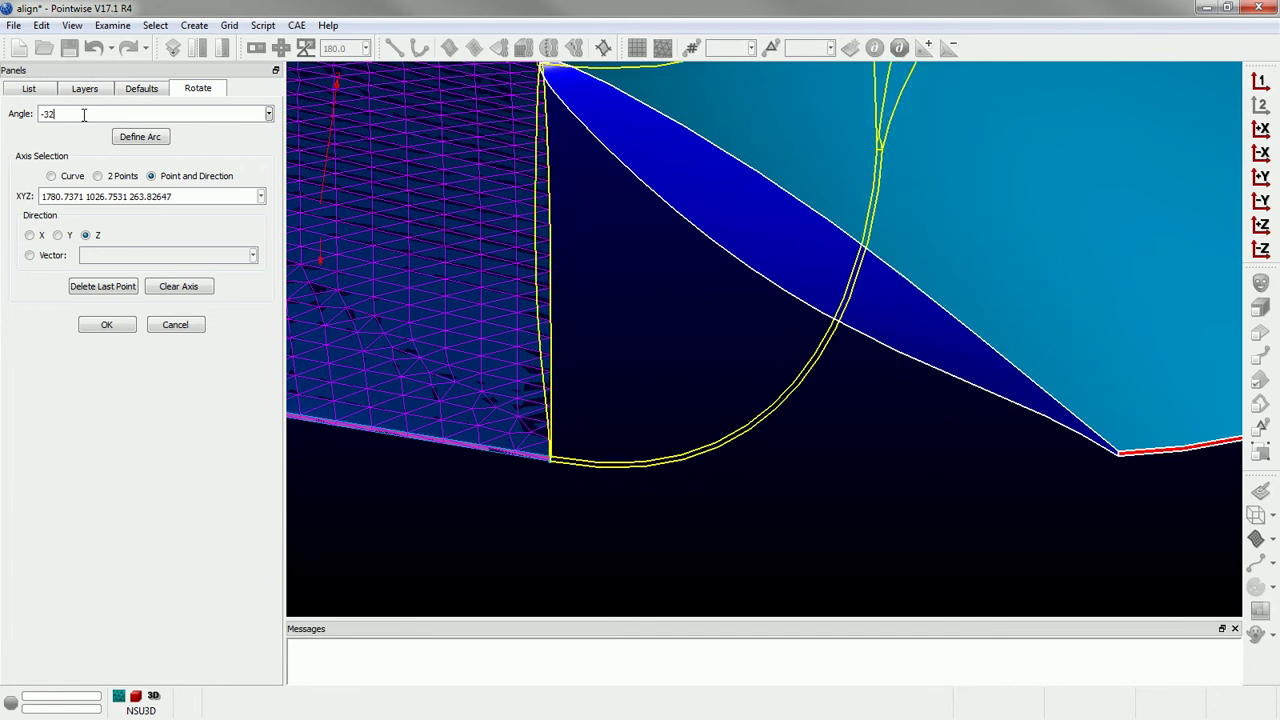
scroll(549, 477, "up", 5)
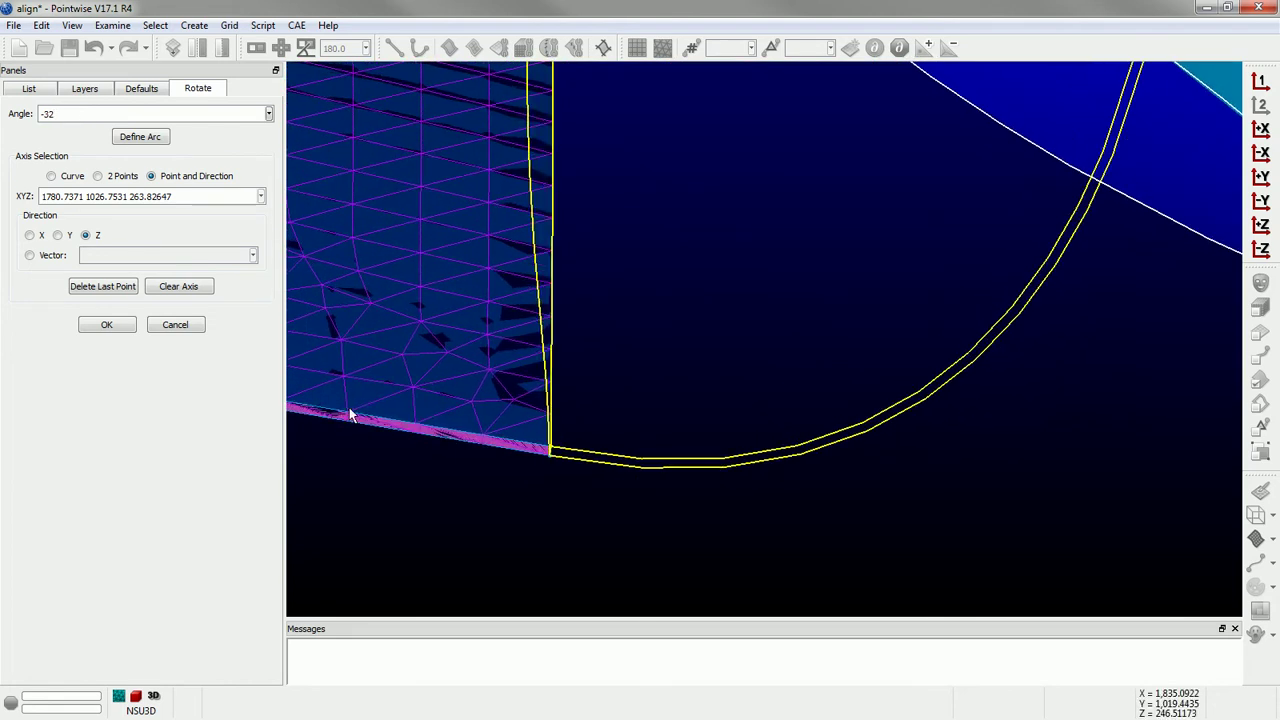
left_click(110, 324)
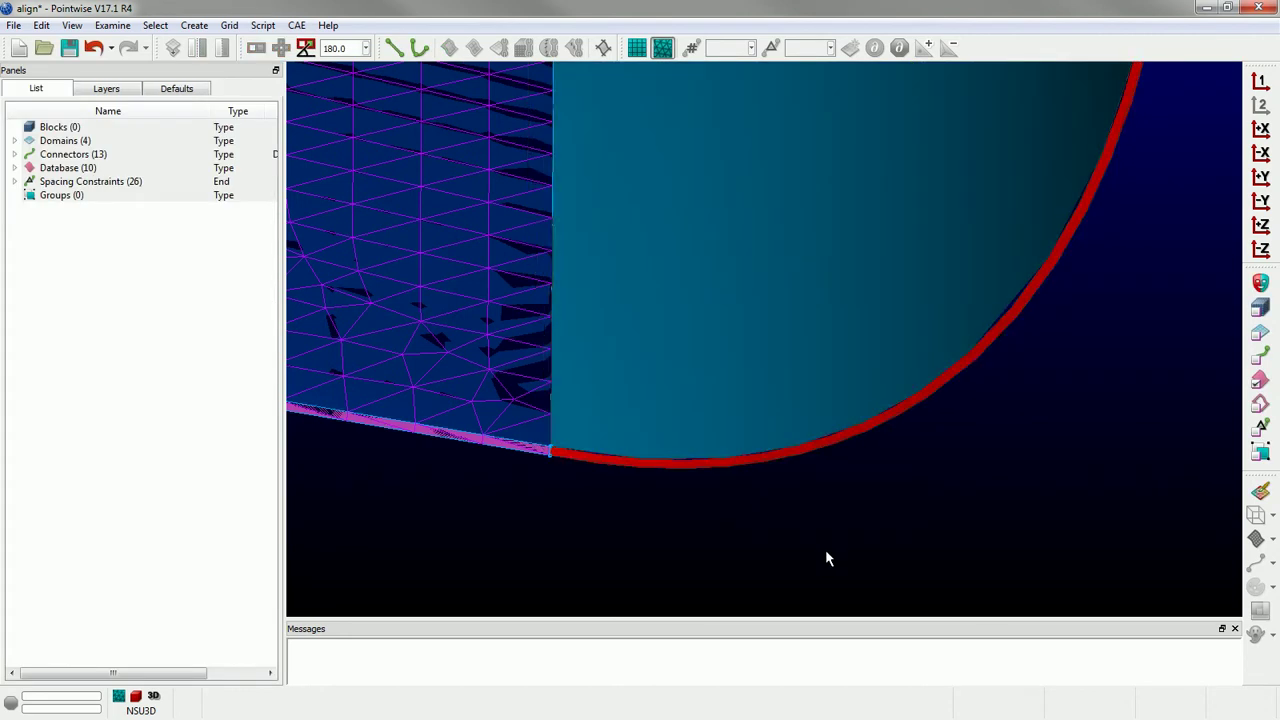
scroll(825, 559, "down", 5)
mouse_move(823, 543)
right_mouse_down()
mouse_move(929, 503)
mouse_move(814, 583)
mouse_move(791, 582)
mouse_move(800, 537)
right_mouse_up()
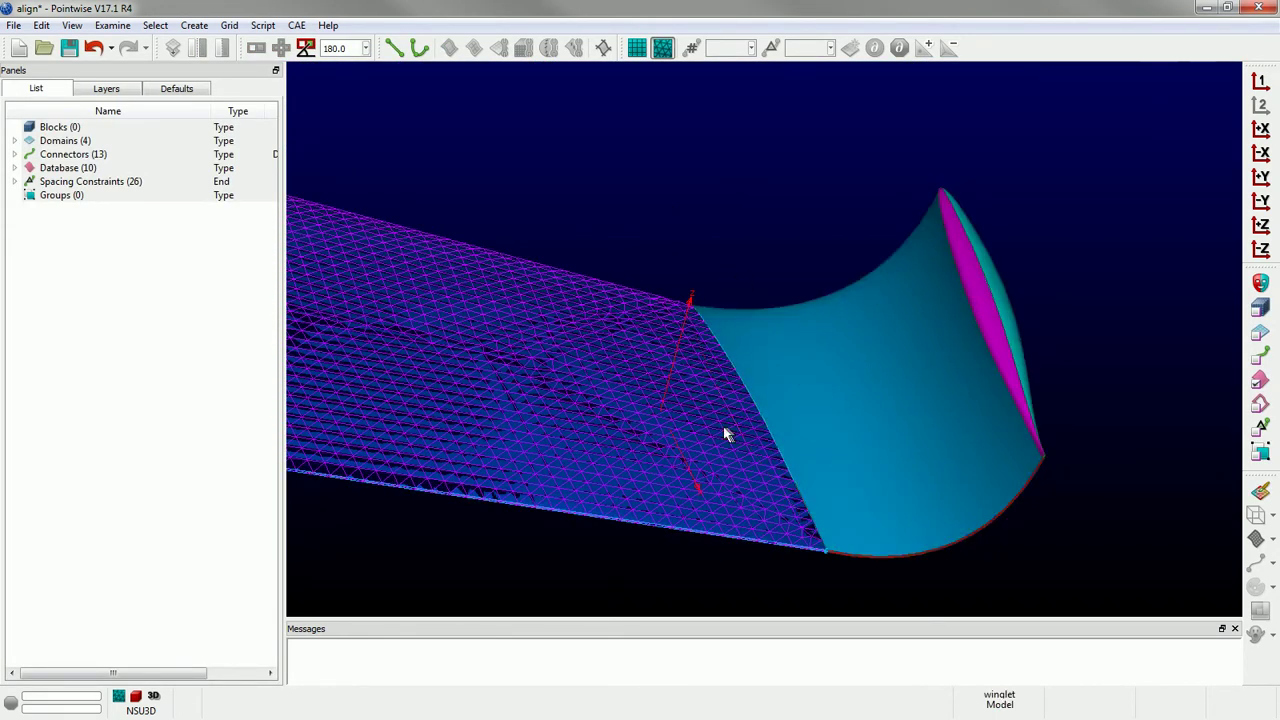
right_click_drag(754, 240, 679, 235)
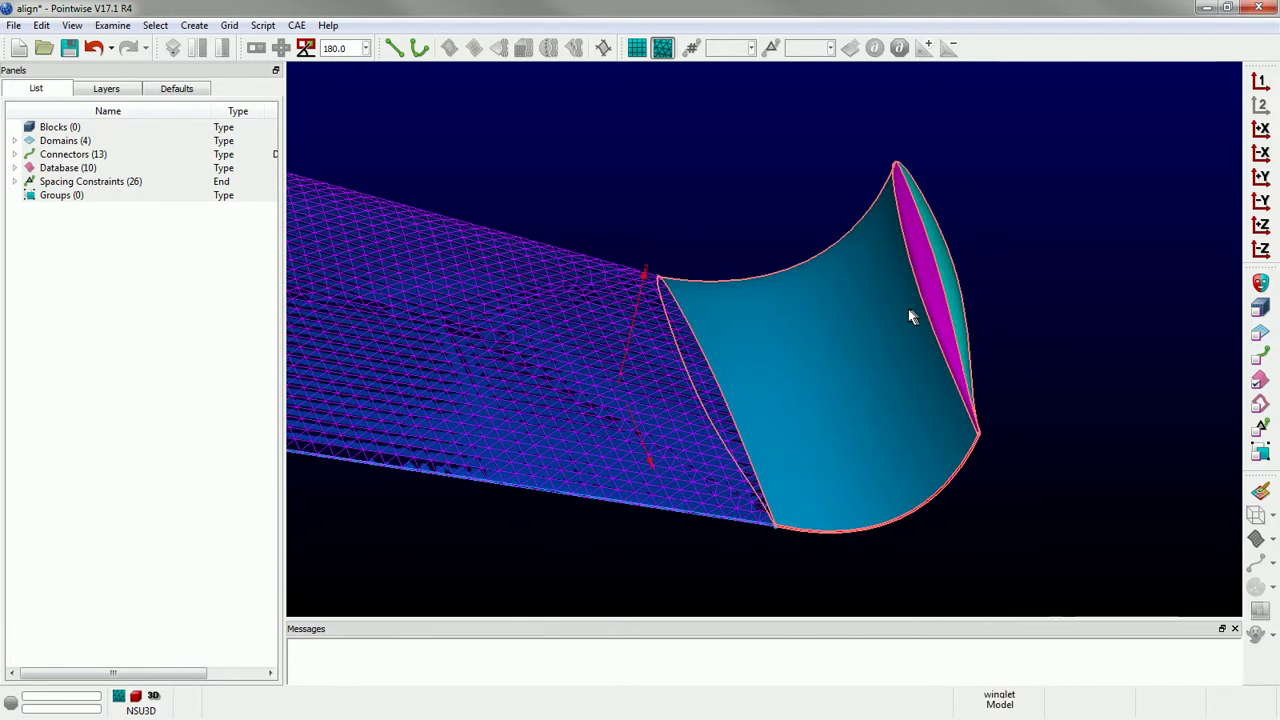
right_click_drag(782, 364, 750, 358)
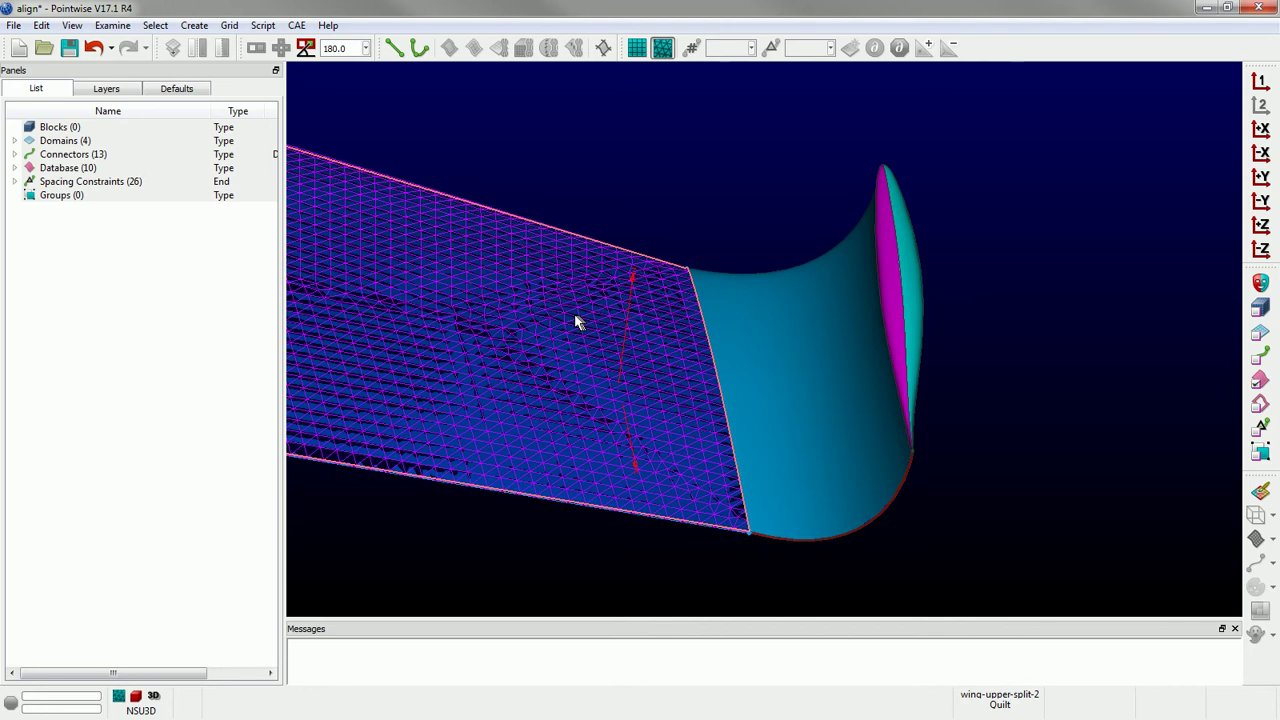
- Set the default average spacing for new connectors to 4.0
left_click(112, 88)
left_click(172, 89)
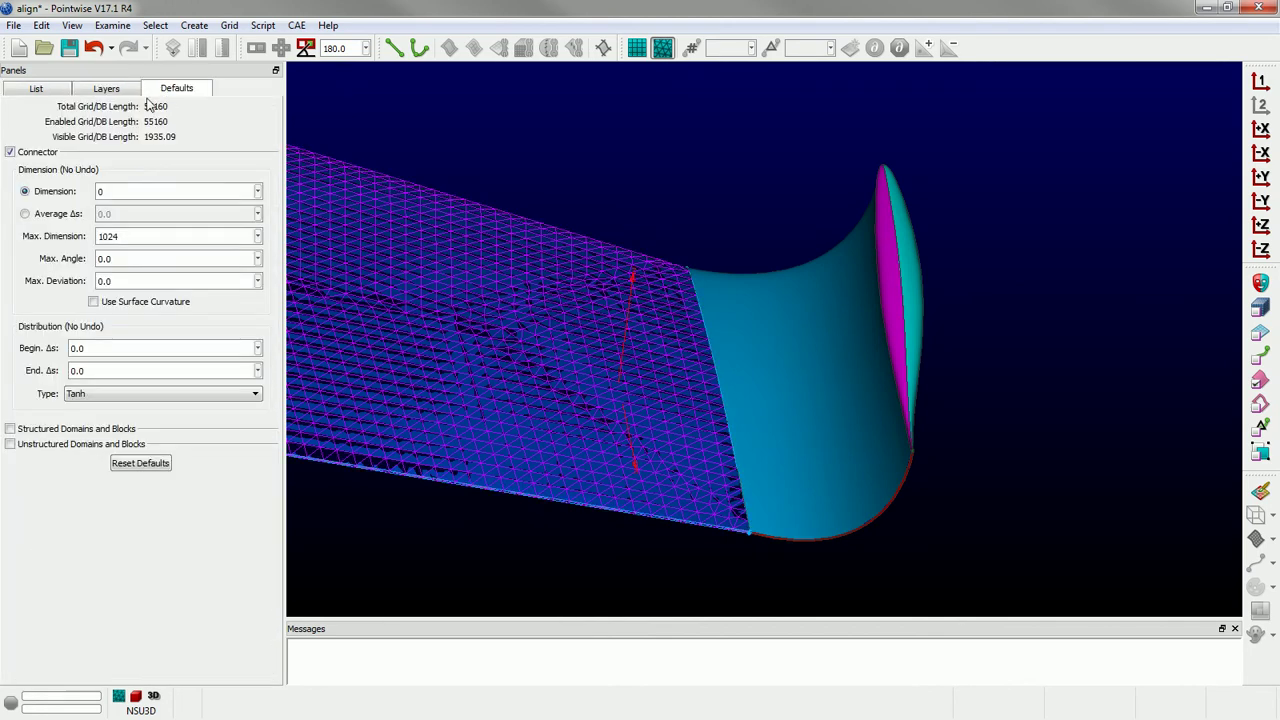
left_click(25, 214)
double_click(112, 214)
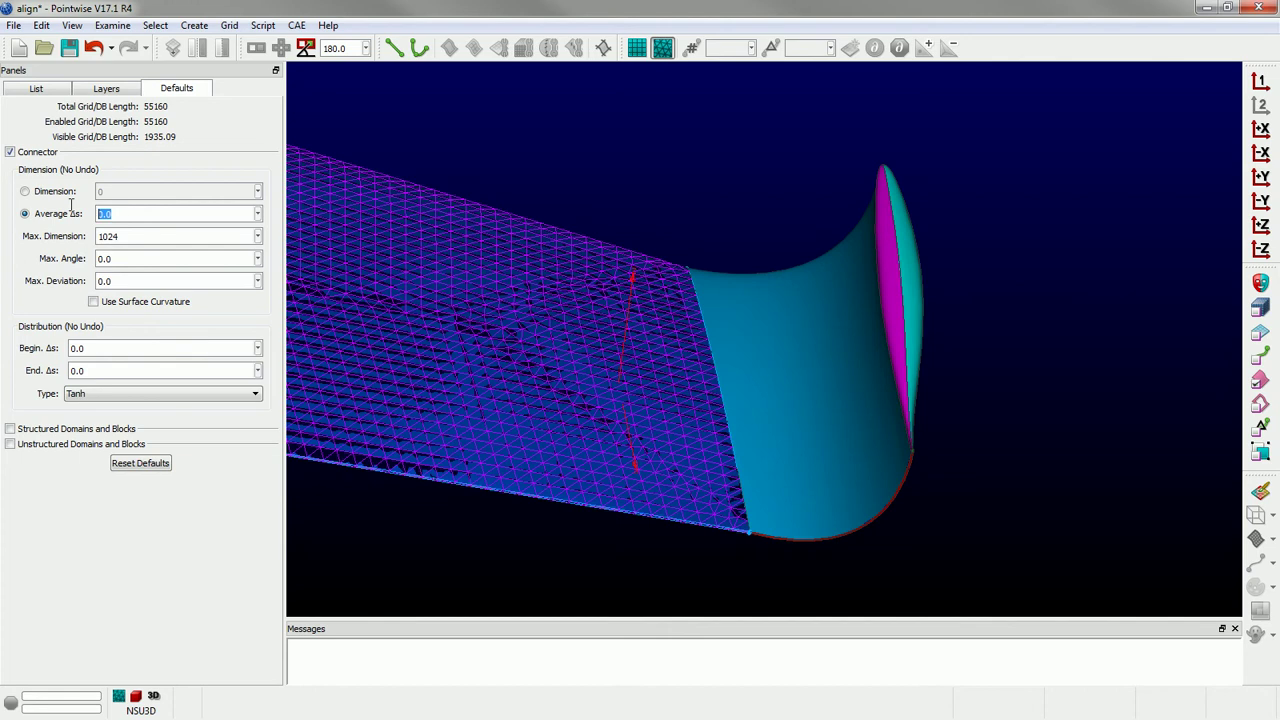
type("4.0")
- Create surface domains on the winglet model and hide the database entities
left_click(846, 290)
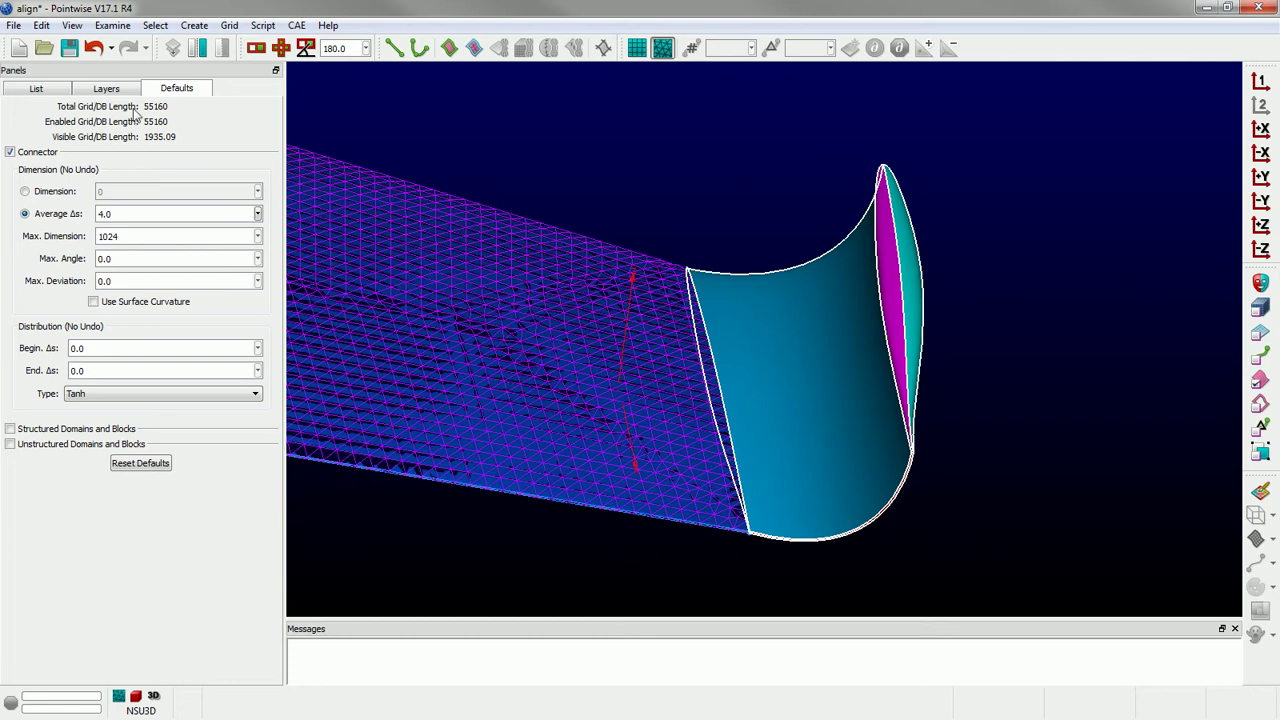
left_click(52, 88)
left_click(480, 52)
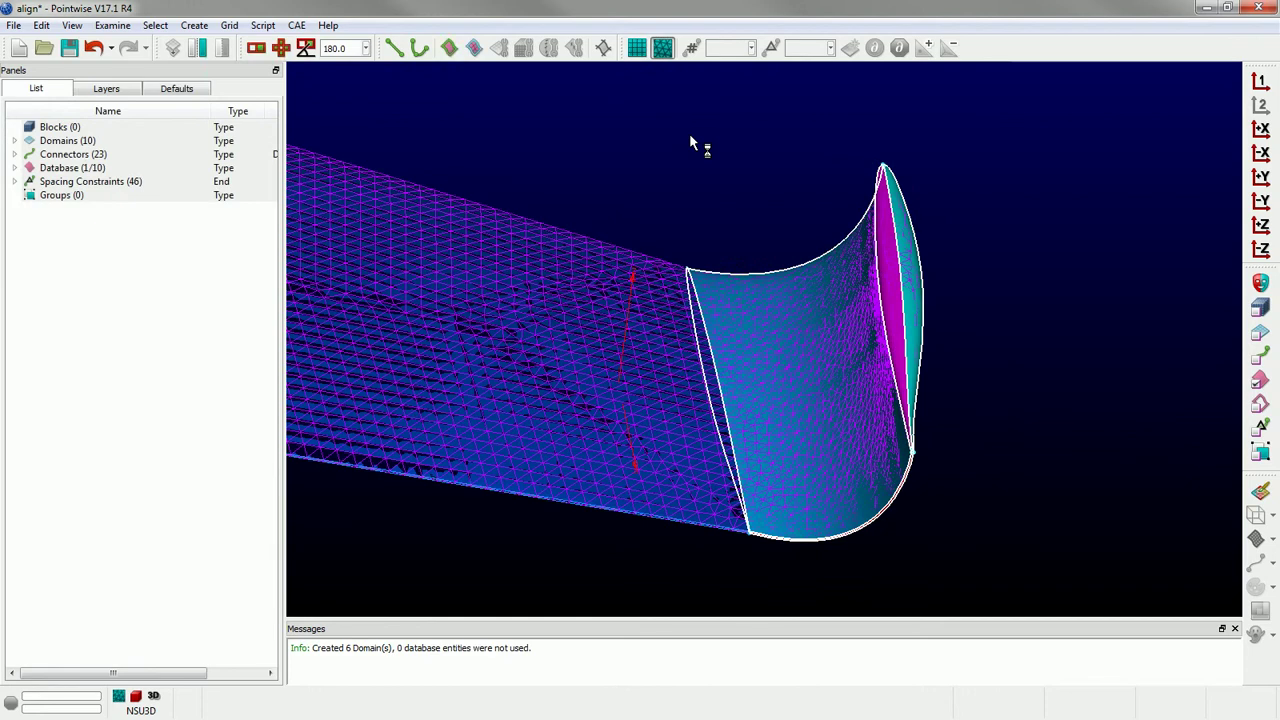
right_click_drag(779, 487, 650, 450)
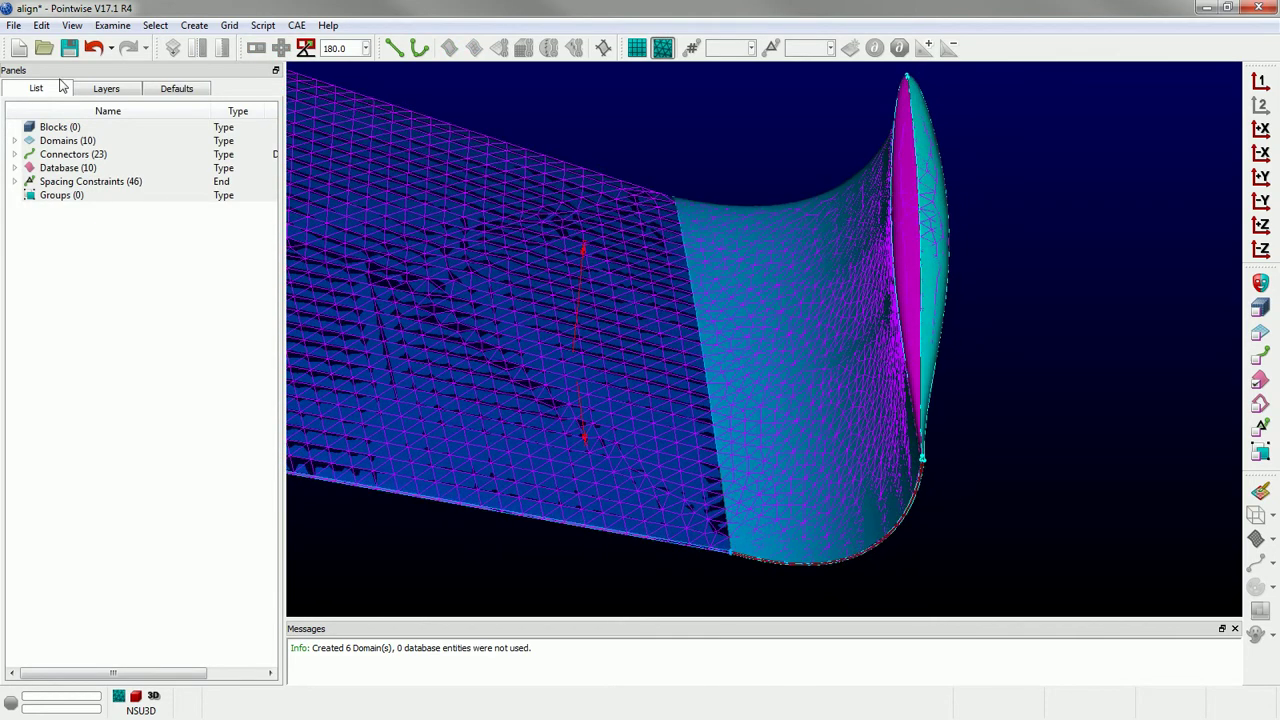
left_click(70, 26)
left_click(165, 258)
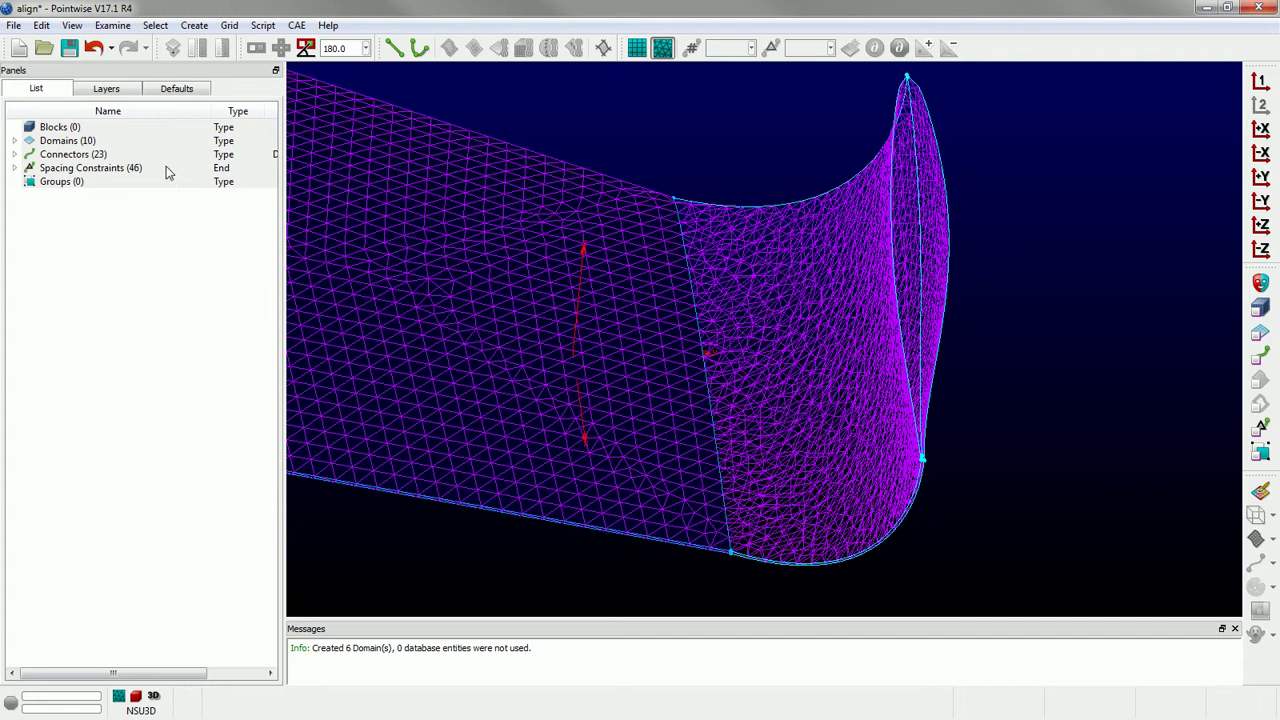
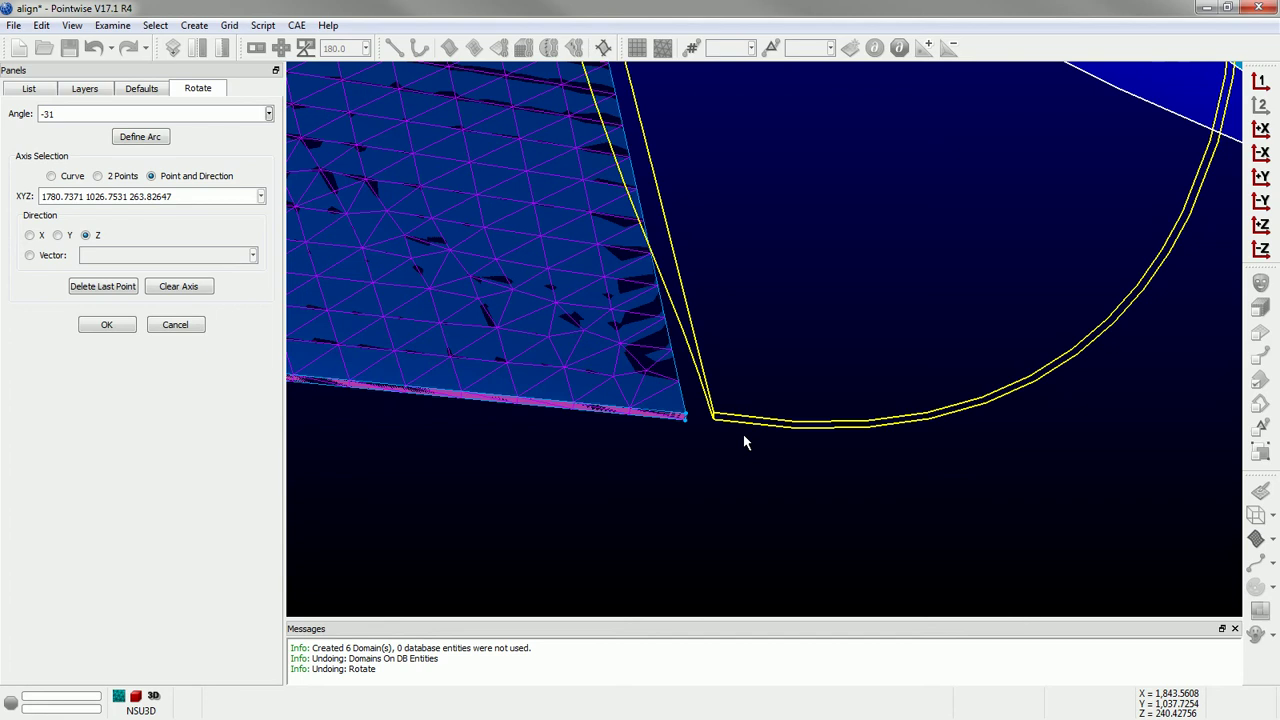
- Apply the winglet rotation of -31 degrees and create surface domains on the rotated winglet model
left_click(122, 326)
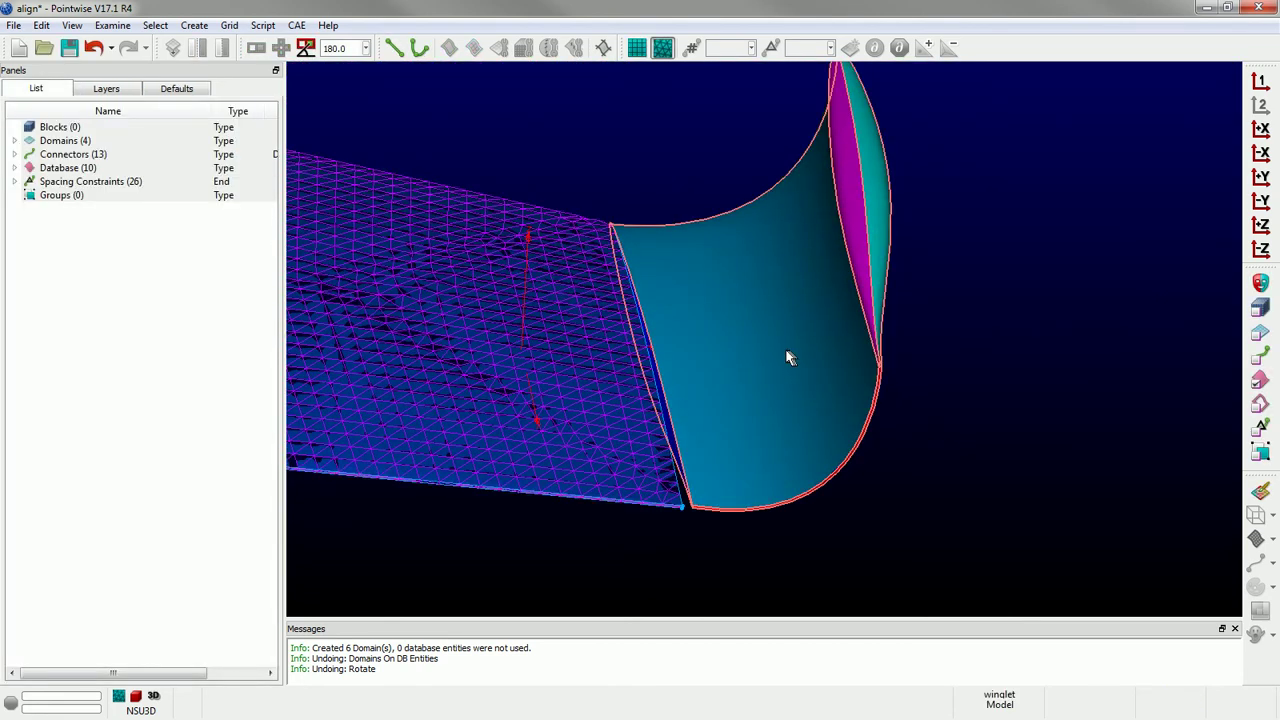
left_click(737, 274)
left_click(474, 48)
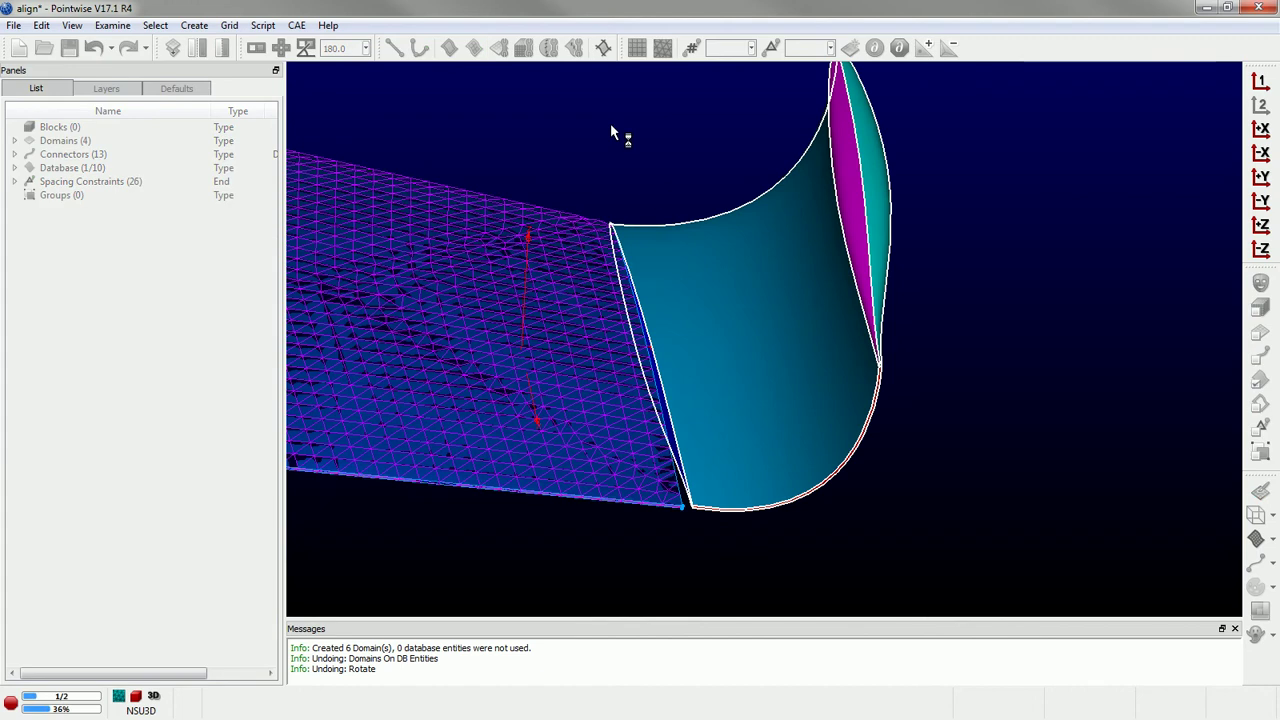
scroll(680, 505, "up", 3)
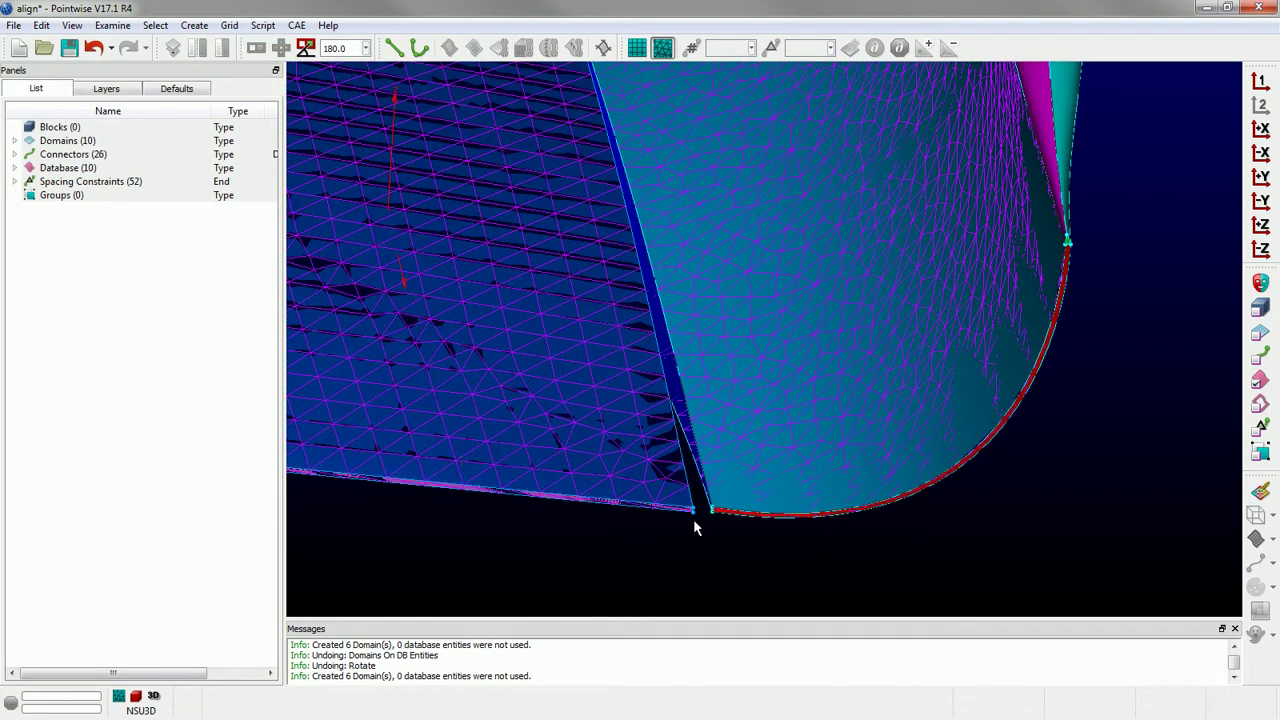
- Hide the database entities so that only the wing and winglet grids are displayed
left_click(72, 26)
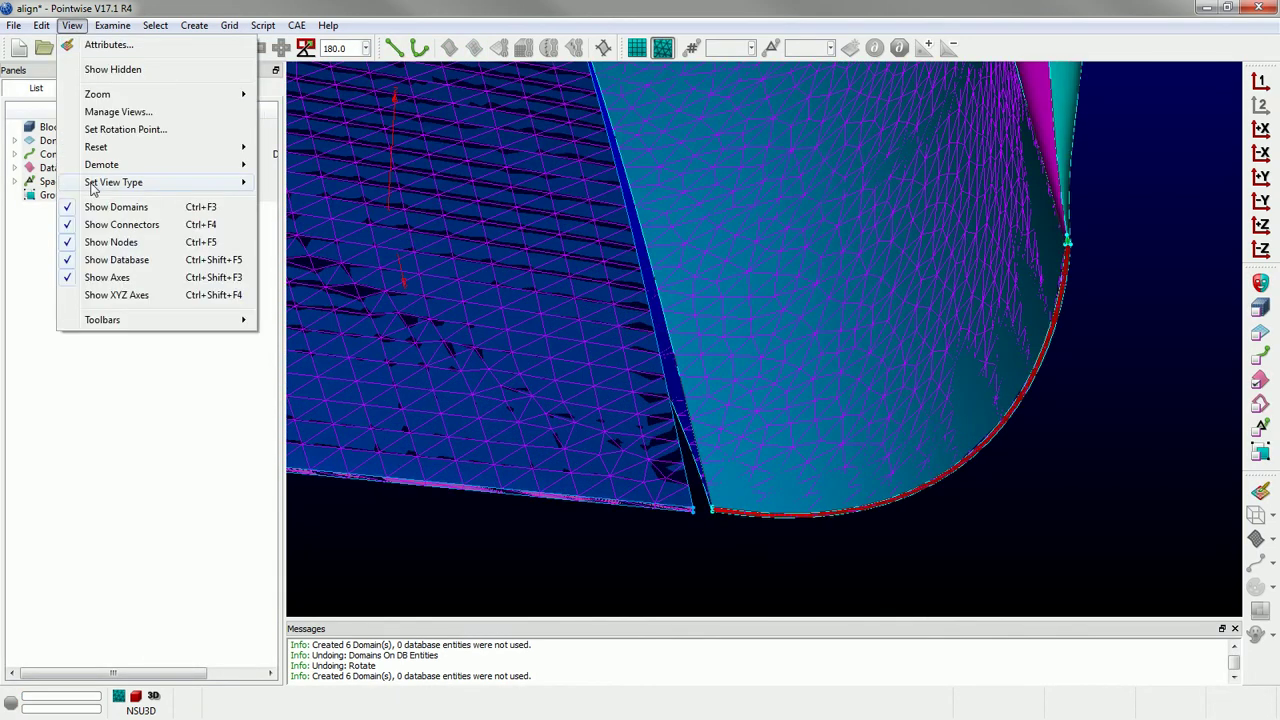
left_click(112, 258)
right_click_drag(811, 431, 790, 460)
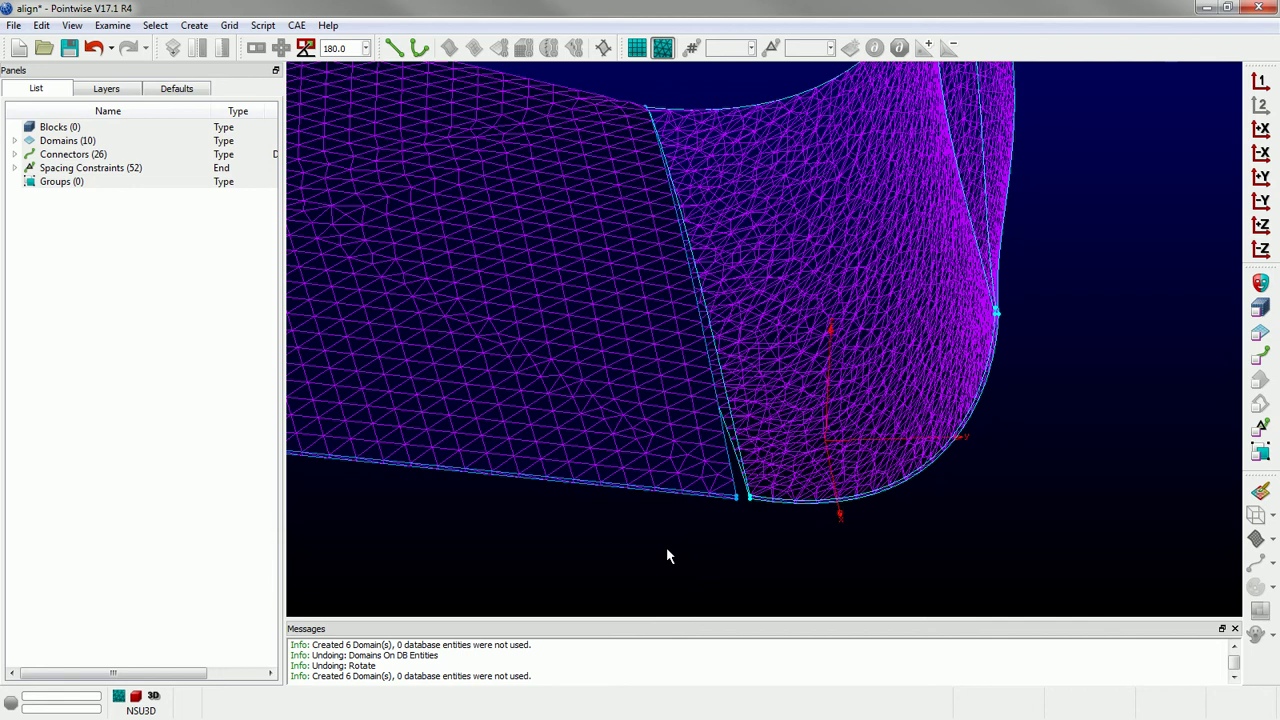
- Set Merge to work on pairs of entities and measure the trailing-edge gap between the wing tip and winglet nodes
left_click(229, 25)
left_click(256, 150)
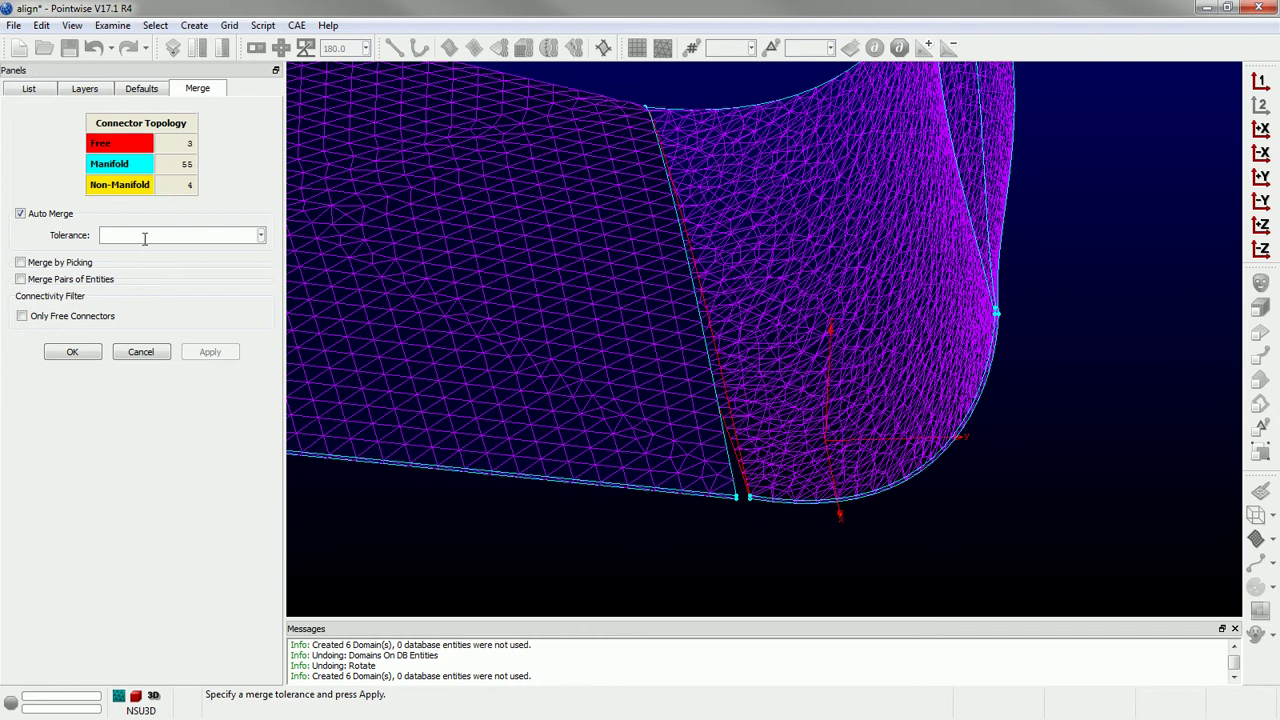
left_click(60, 281)
scroll(808, 517, "up", 5)
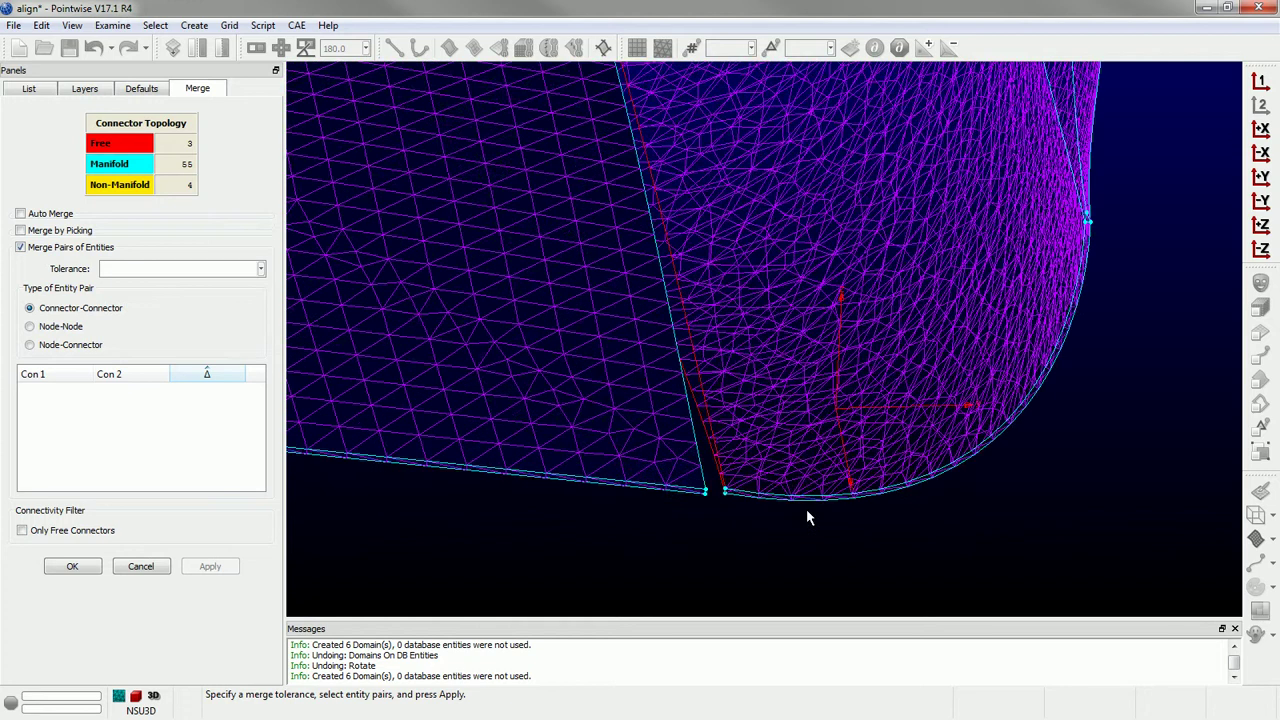
scroll(591, 474, "up", 3)
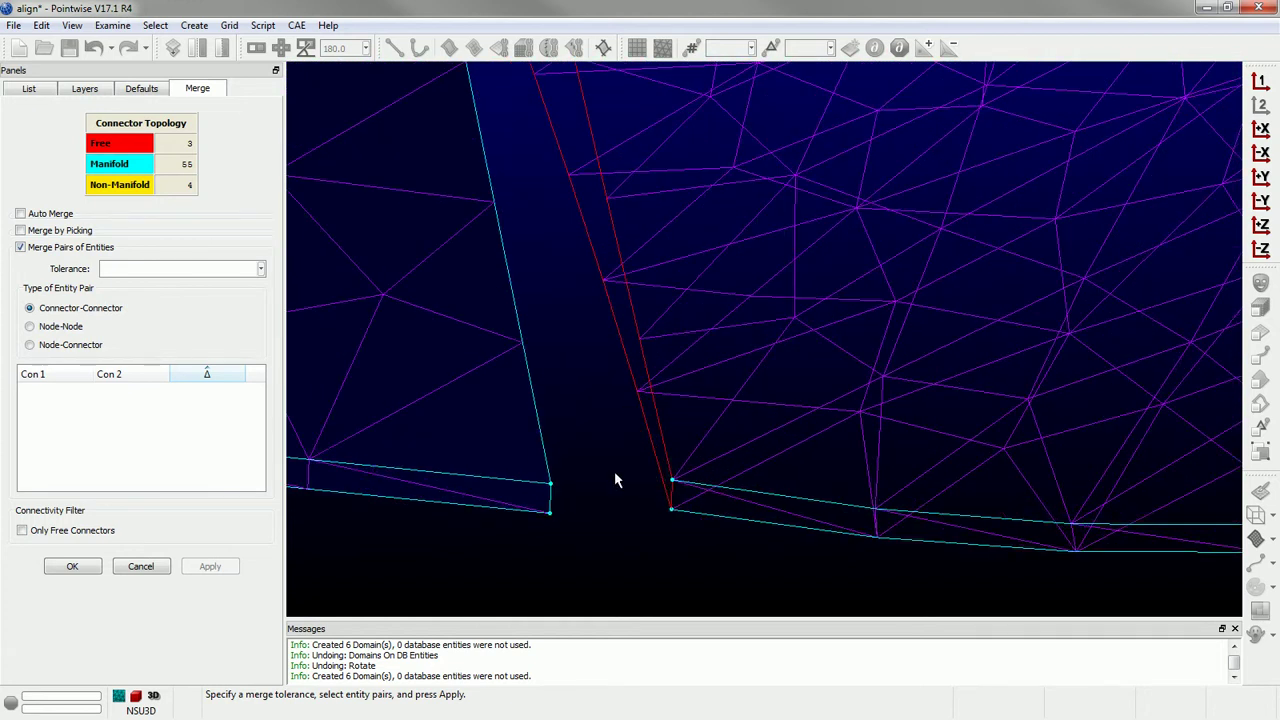
left_click(551, 490)
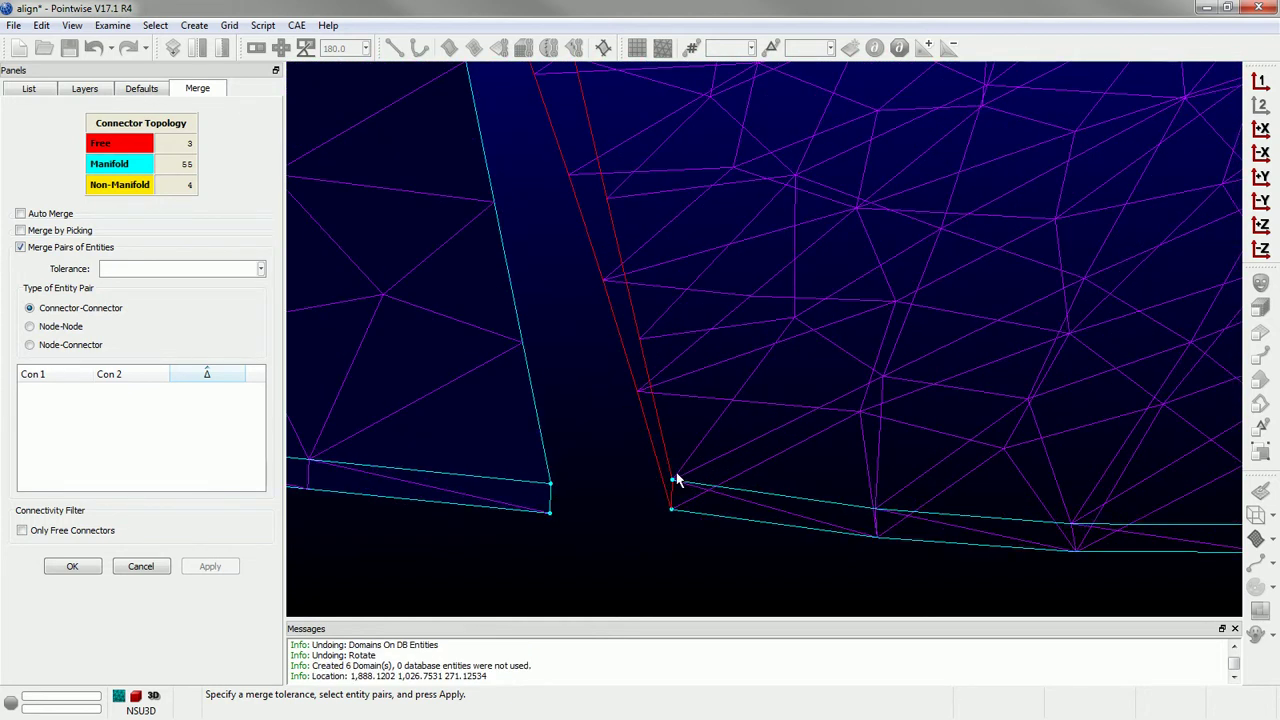
mouse_move(672, 484)
left_click(672, 484)
scroll(726, 460, "down", 4)
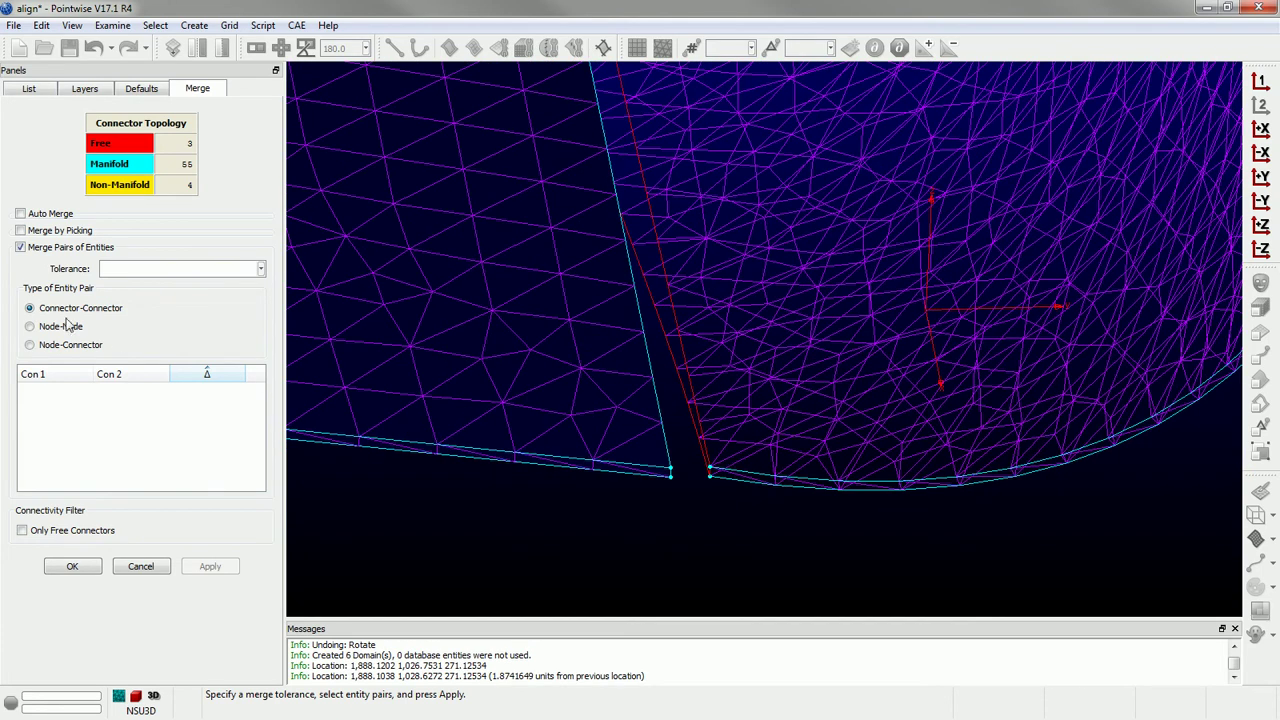
- Set the merge tolerance to 2 and inspect the proposed connector pairs around the wing-winglet junction
left_click(140, 272)
type("2")
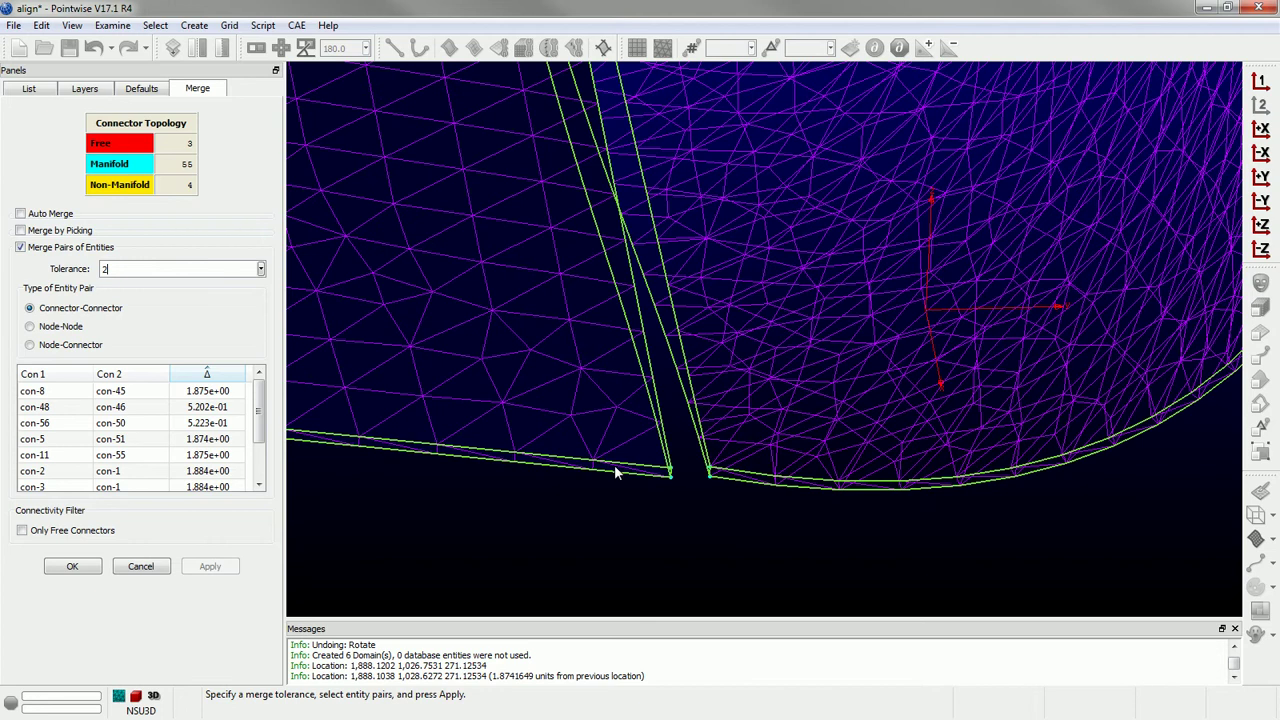
key("ctrl+f")
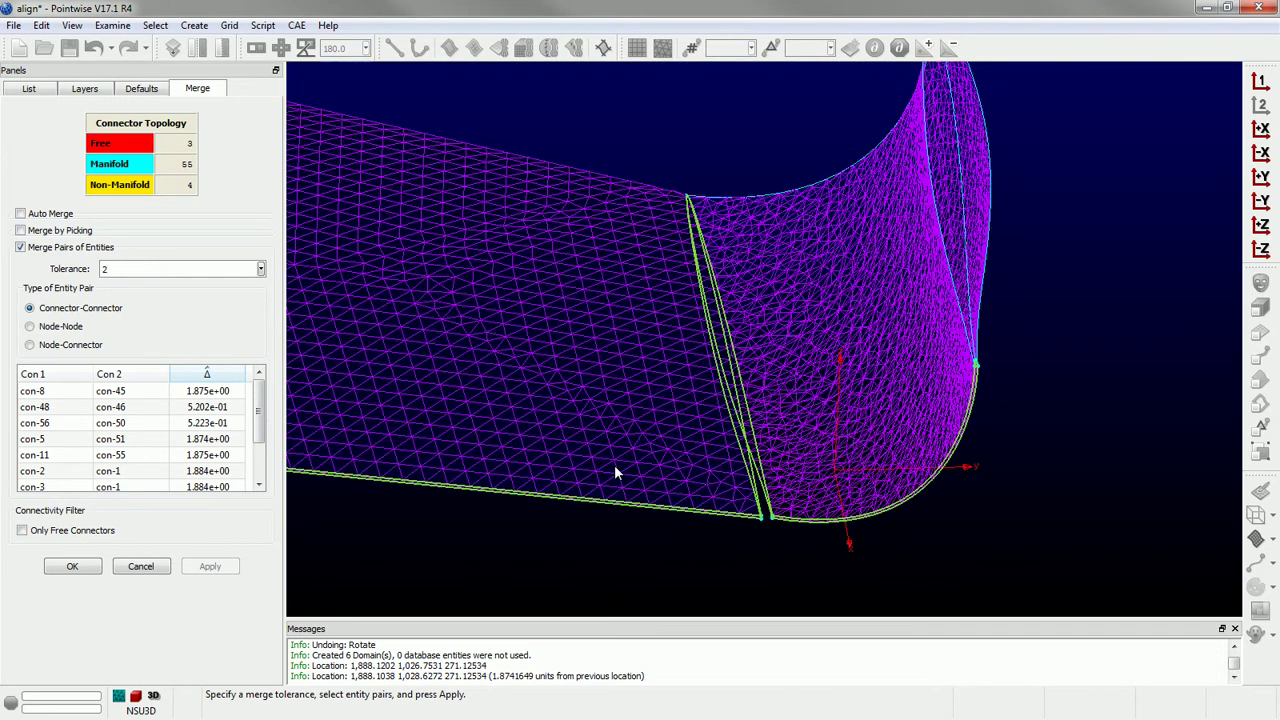
scroll(766, 532, "up", 5)
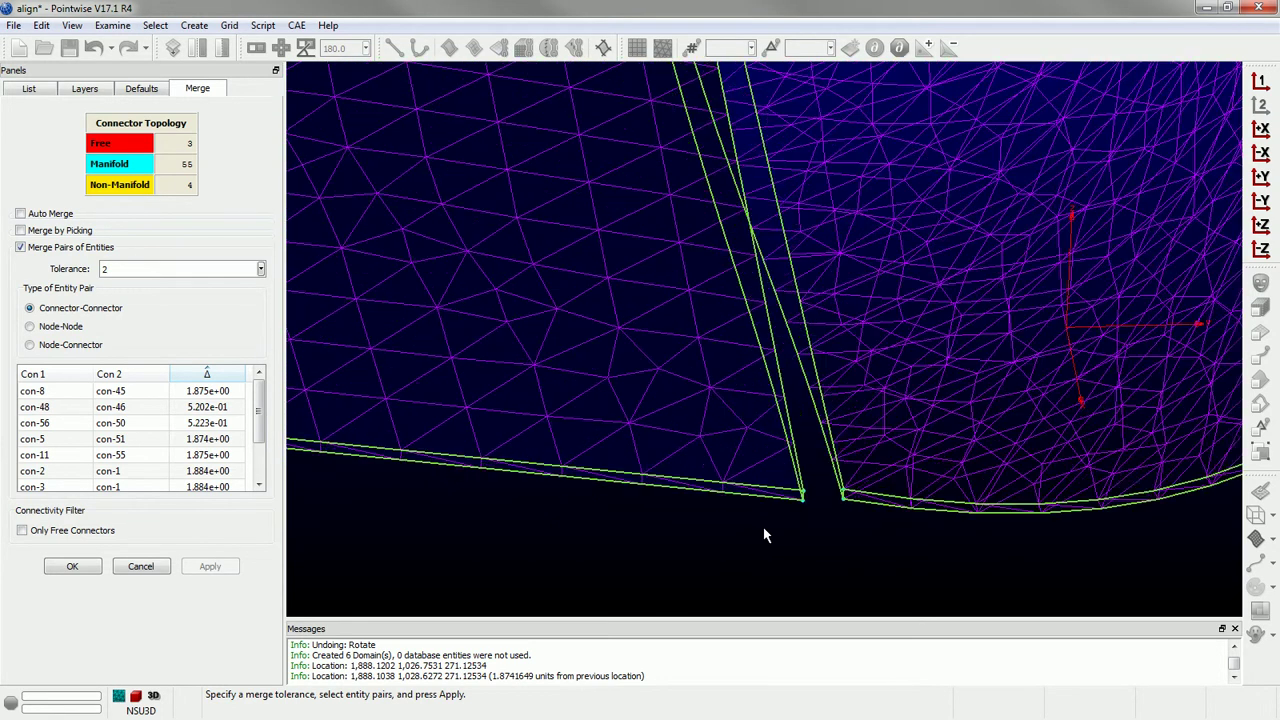
scroll(750, 533, "down", 3)
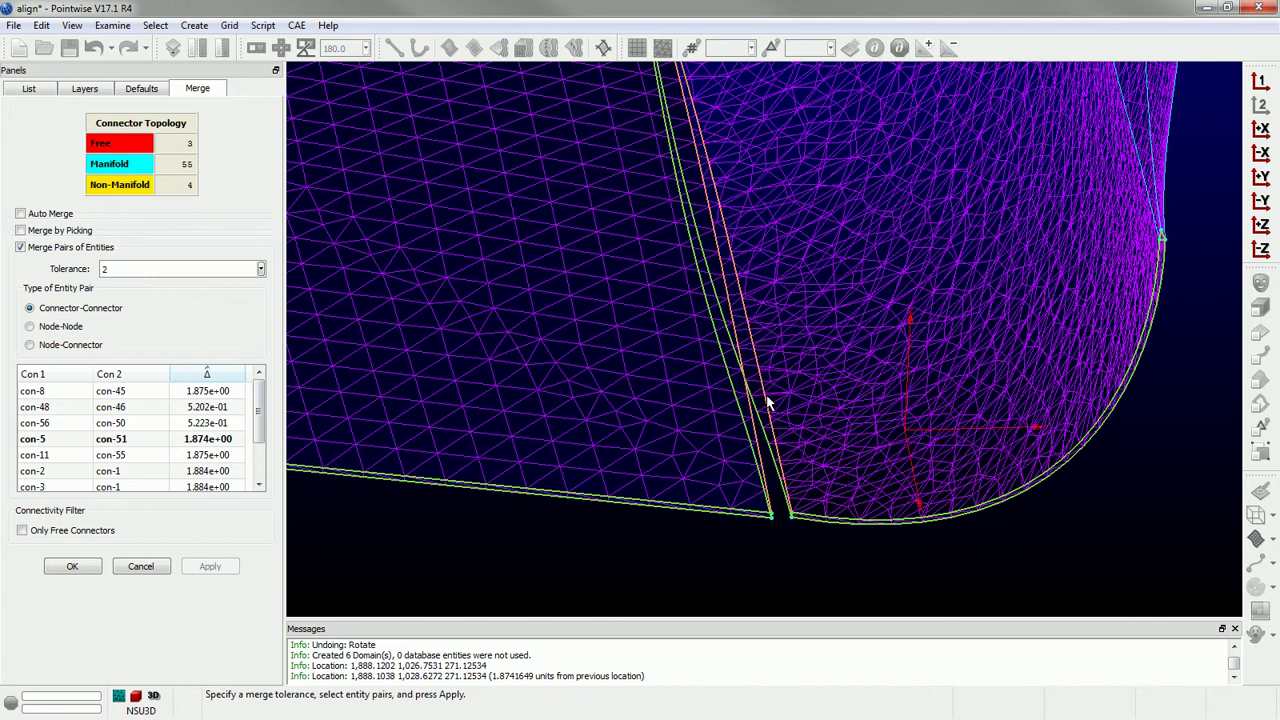
- Merge the two connector pairs con-5/con-51 and con-11/con-55 at the junction of wing tip and winglet
left_click(798, 473)
right_click_drag(798, 473, 748, 434)
left_click(728, 362, "ctrl")
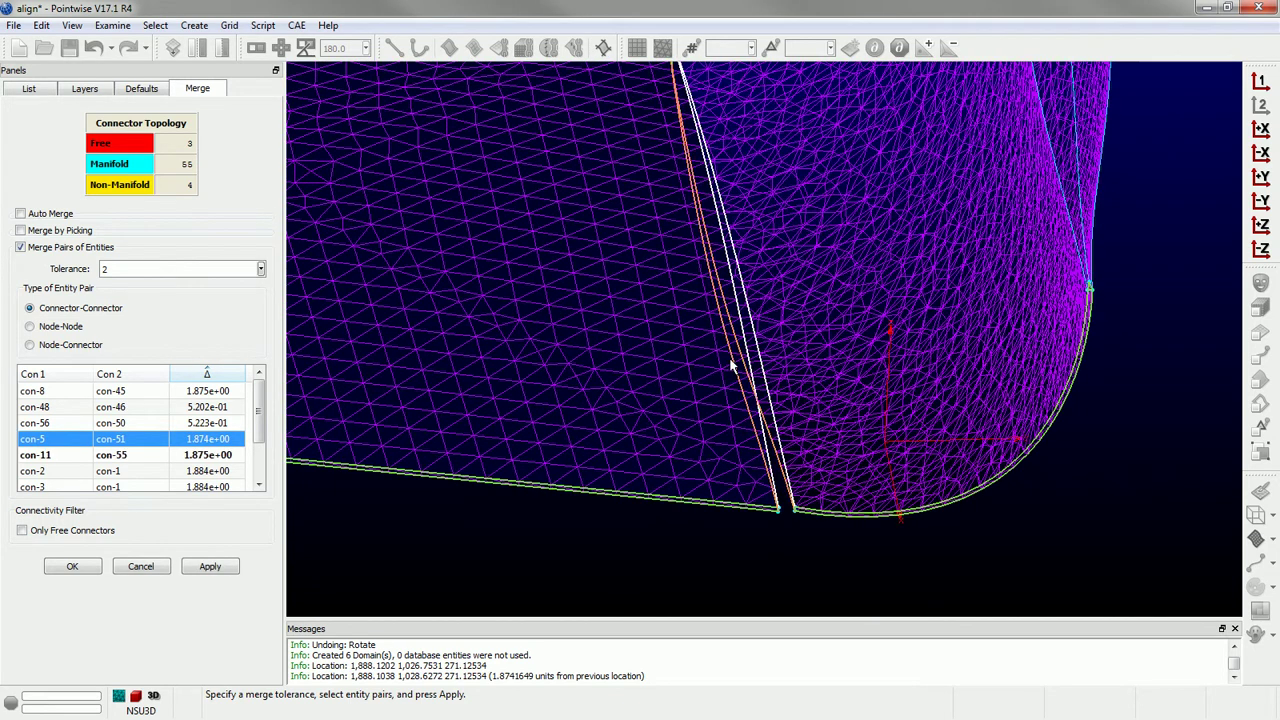
right_click_drag(644, 522, 600, 530)
left_click(210, 566)
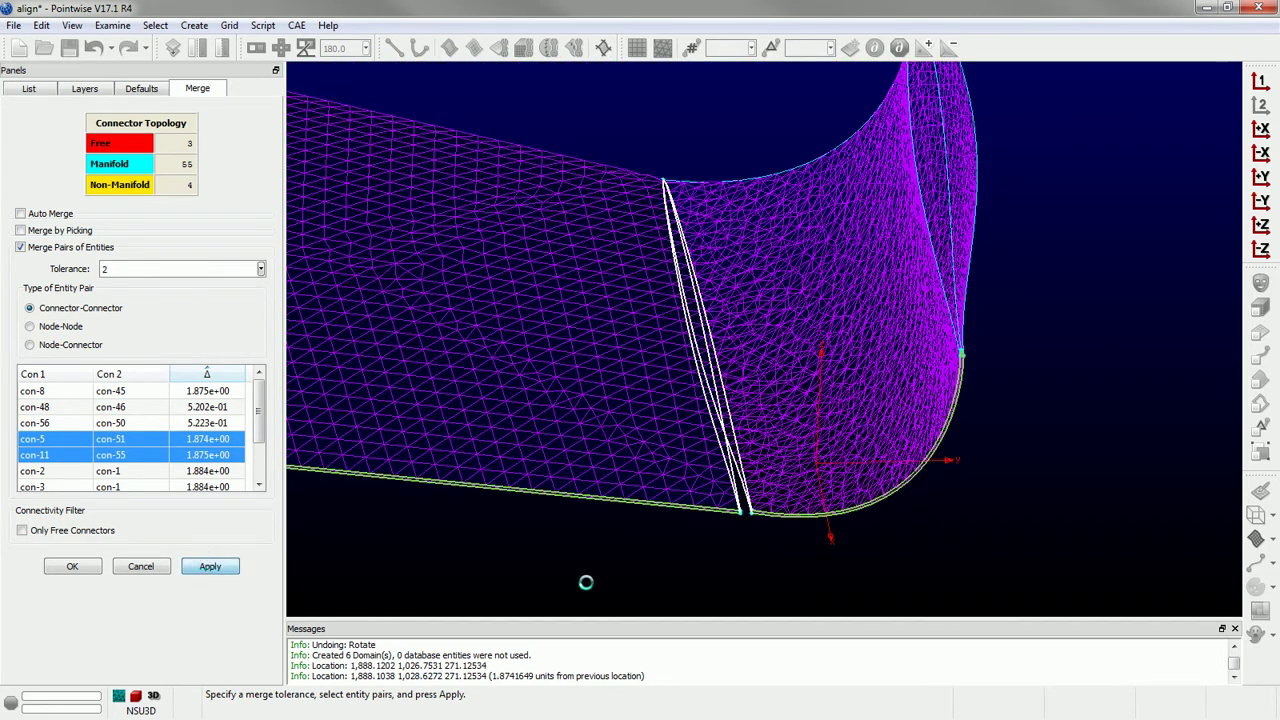
scroll(744, 510, "up", 2)
scroll(766, 463, "up", 3)
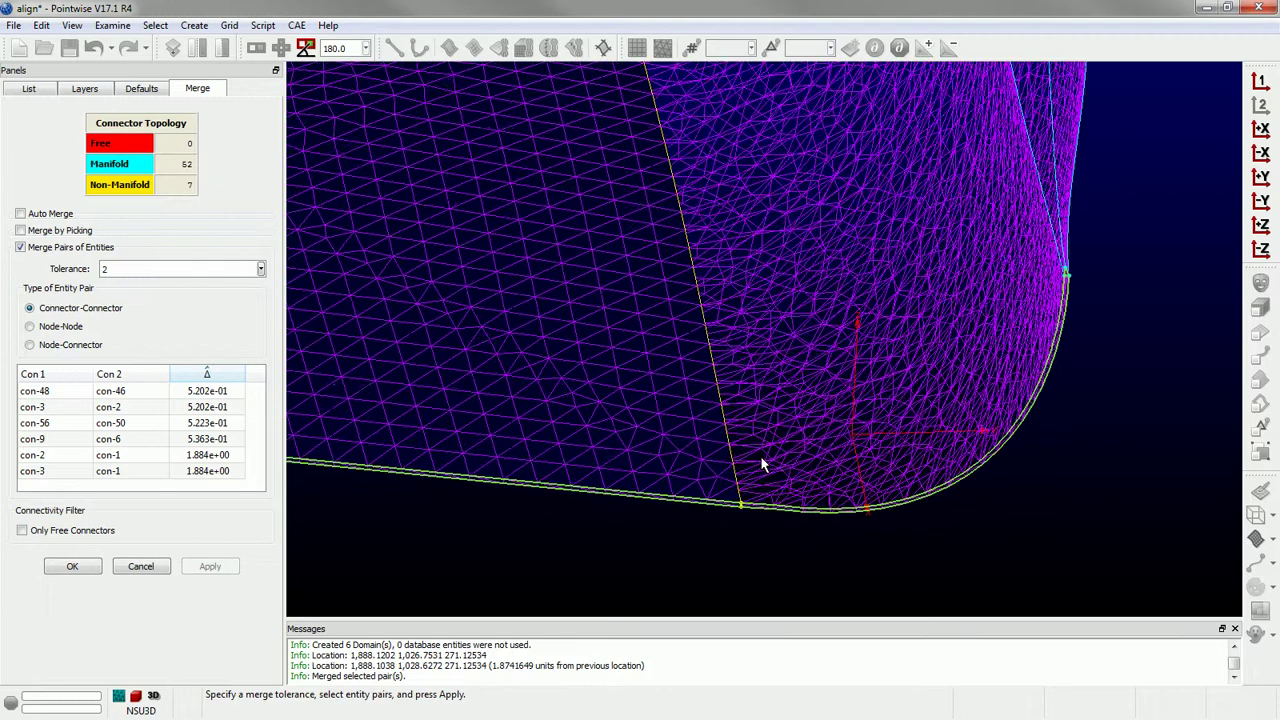
- Accept the pairwise merge and undo it
left_click(72, 566)
right_click_drag(657, 534, 568, 550)
key("ctrl+z")
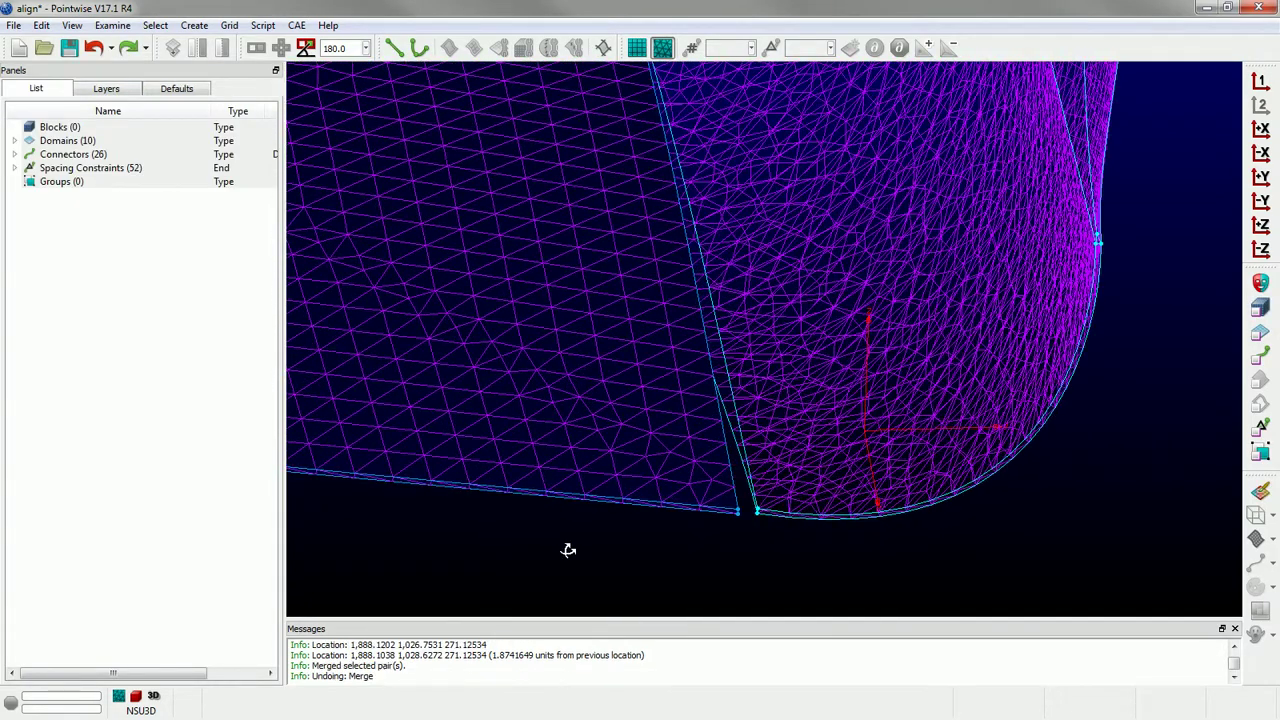
- Merge by picking with Replace 1st with 2nd, replacing the winglet's upper-surface root connector with the matching wing tip connector
left_click(229, 25)
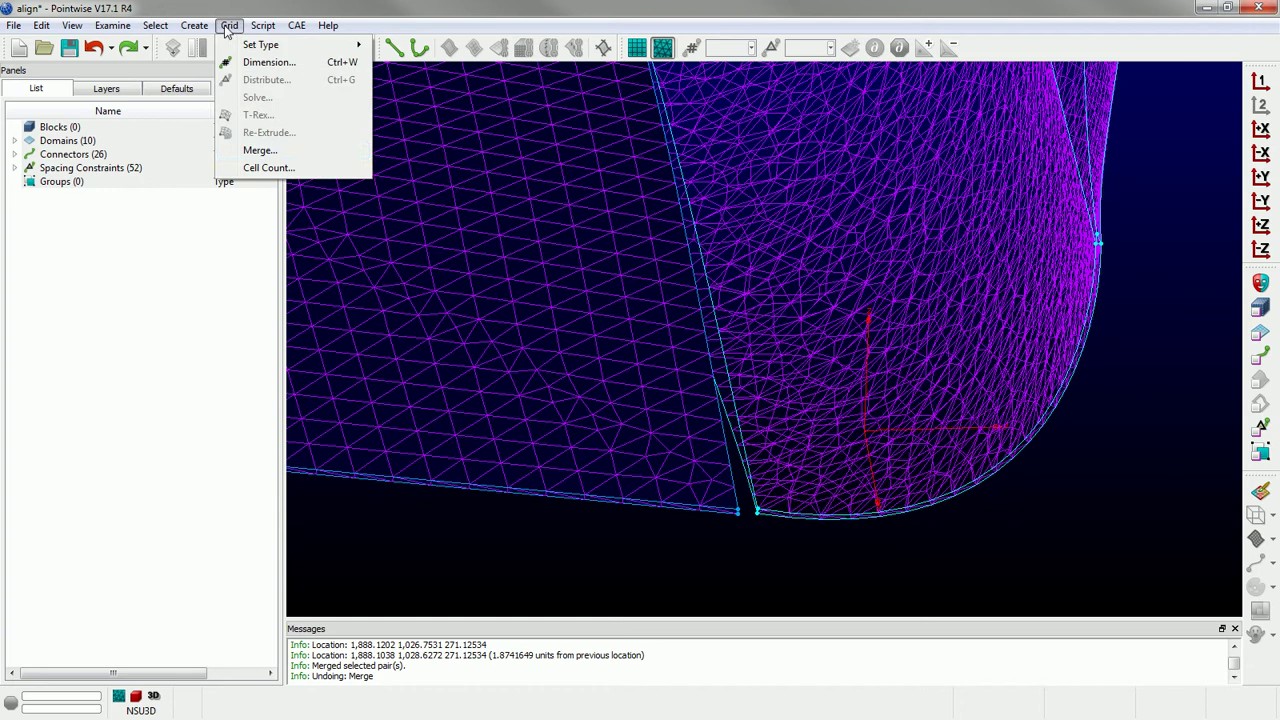
left_click(258, 151)
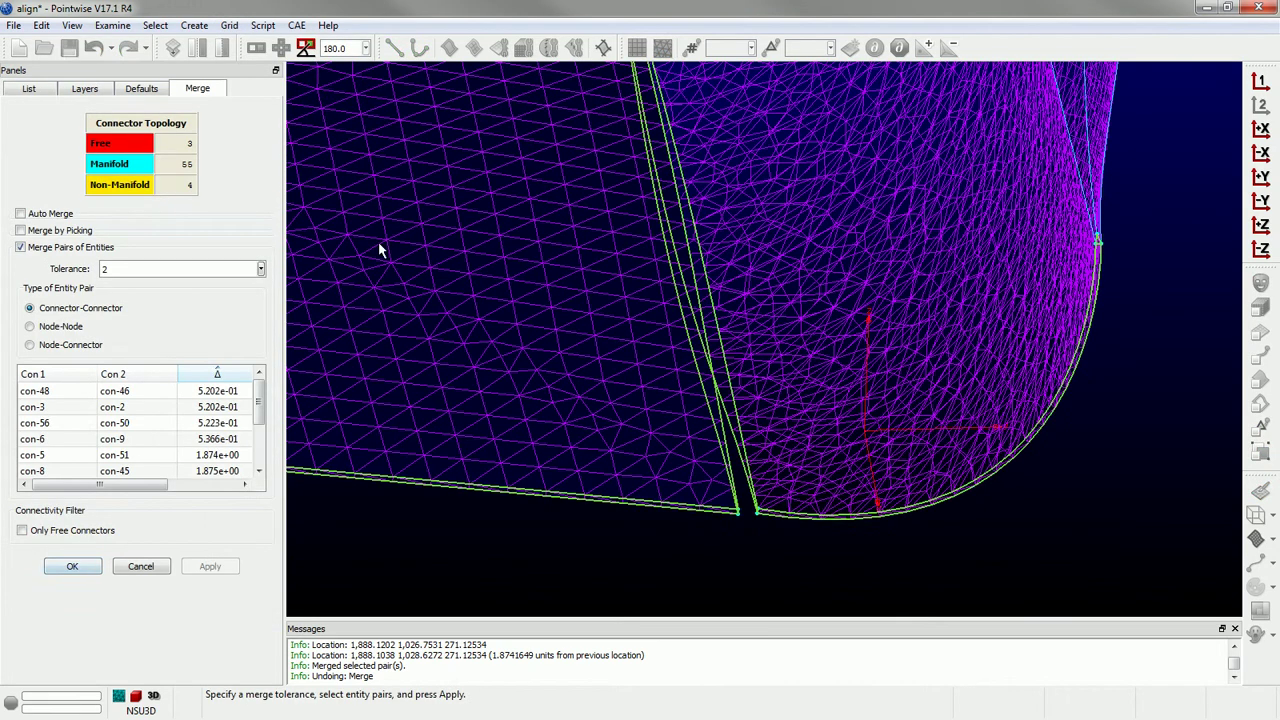
left_click(48, 231)
scroll(578, 476, "down", 1)
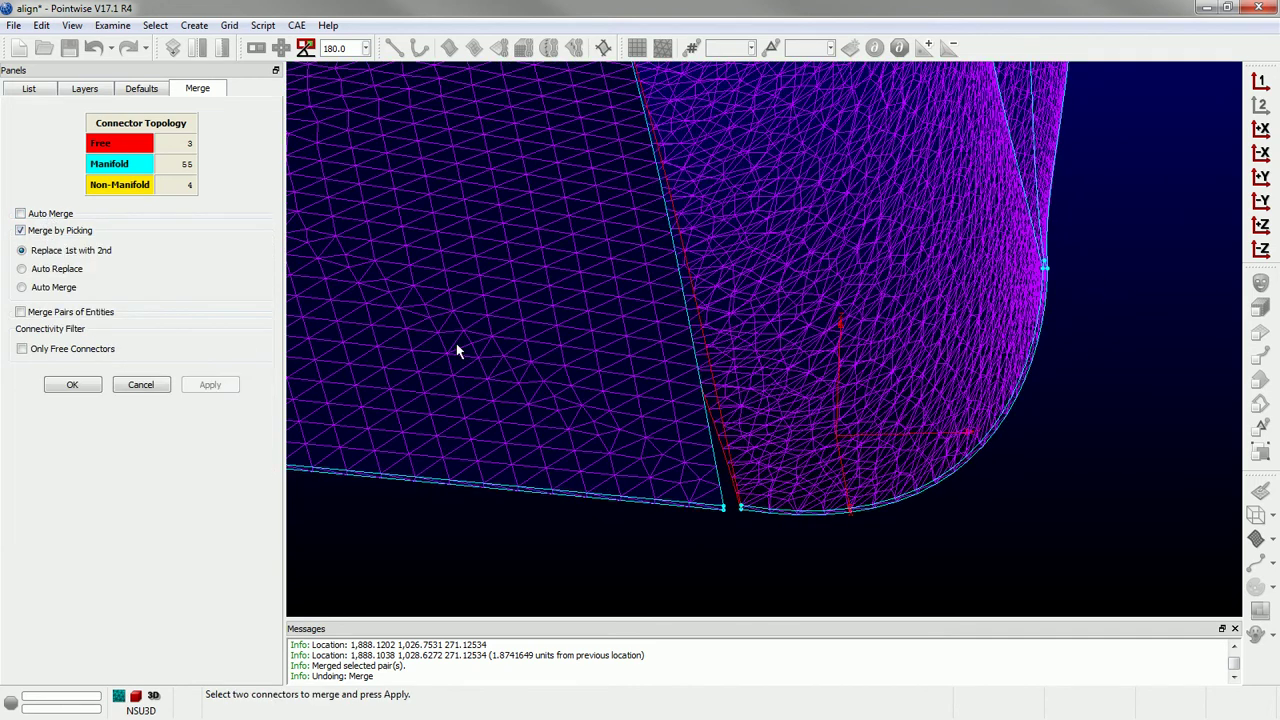
right_click_drag(729, 458, 868, 543)
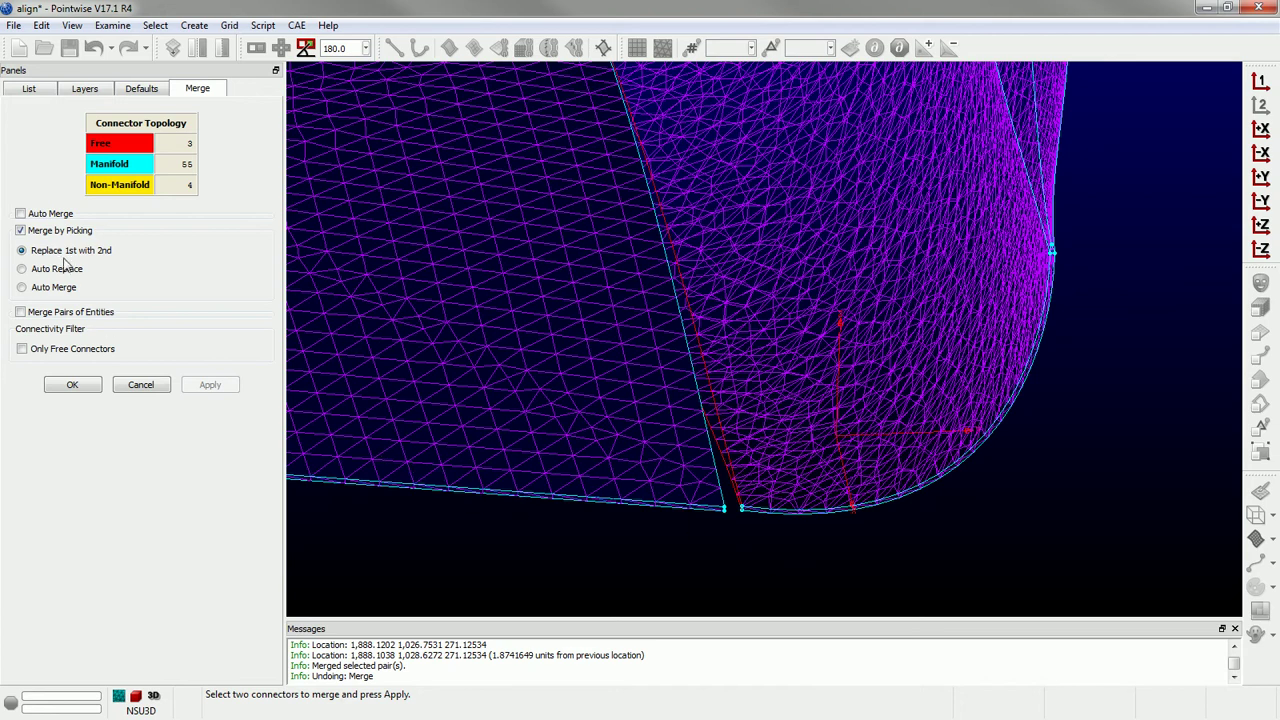
scroll(755, 455, "up", 3)
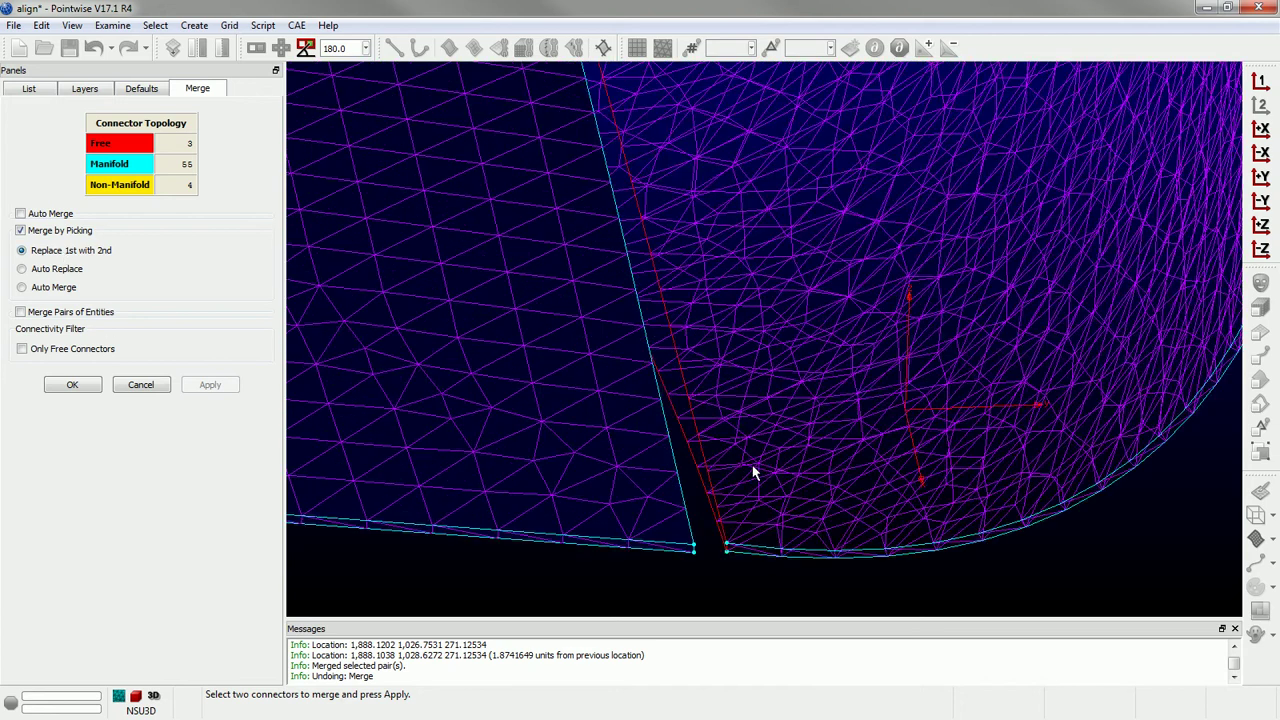
left_click(678, 355)
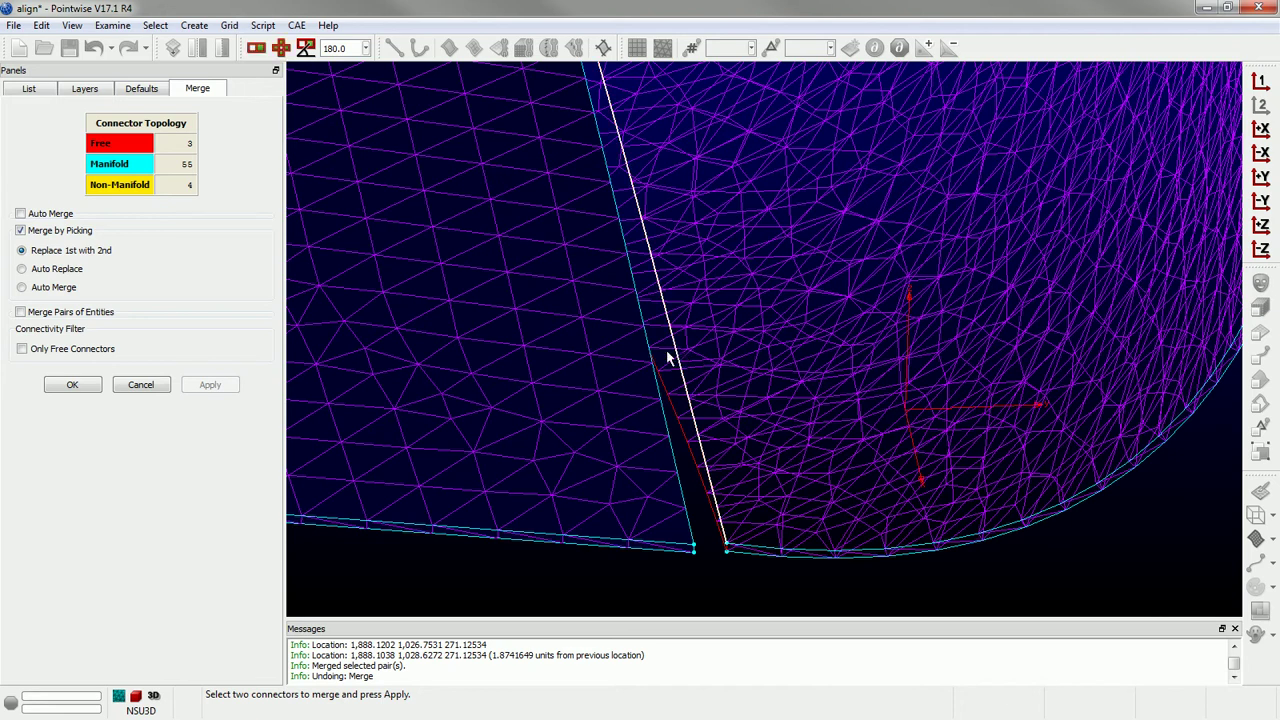
left_click(669, 441)
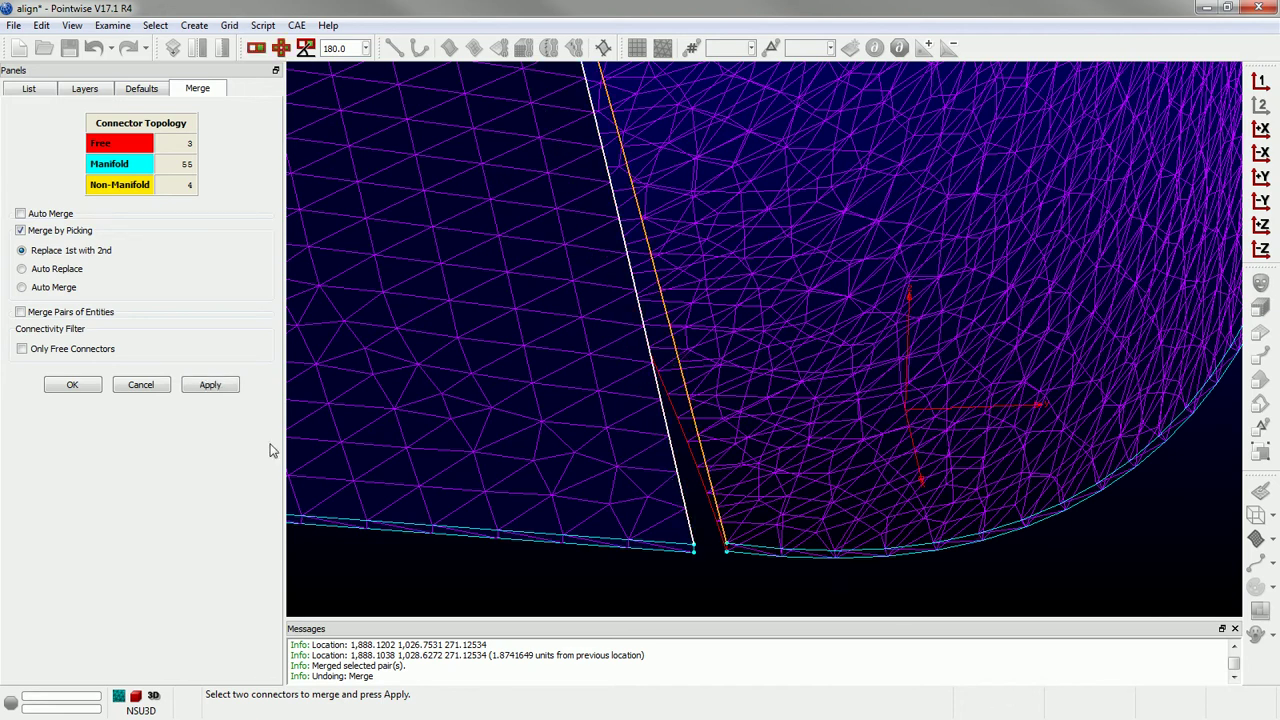
left_click(210, 384)
- Replace the winglet's lower-surface root connector with the matching wing tip connector and finish the merge
right_click_drag(548, 485, 590, 482)
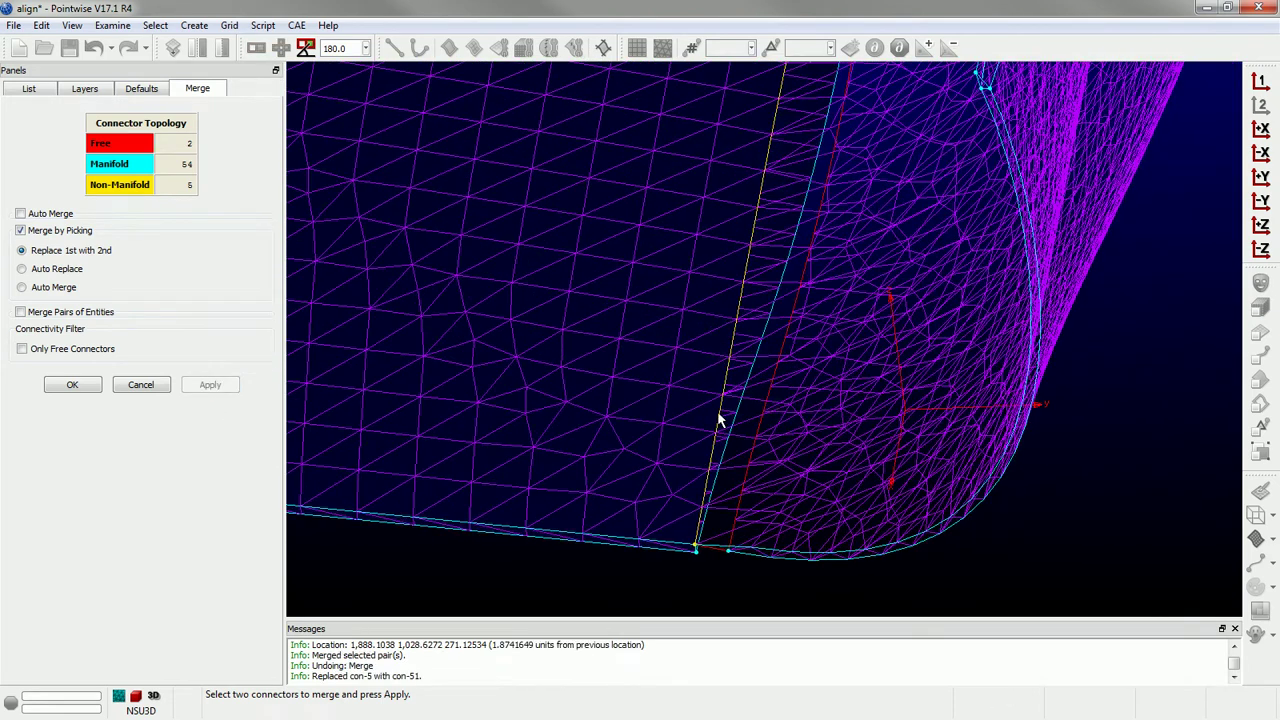
left_click(767, 399)
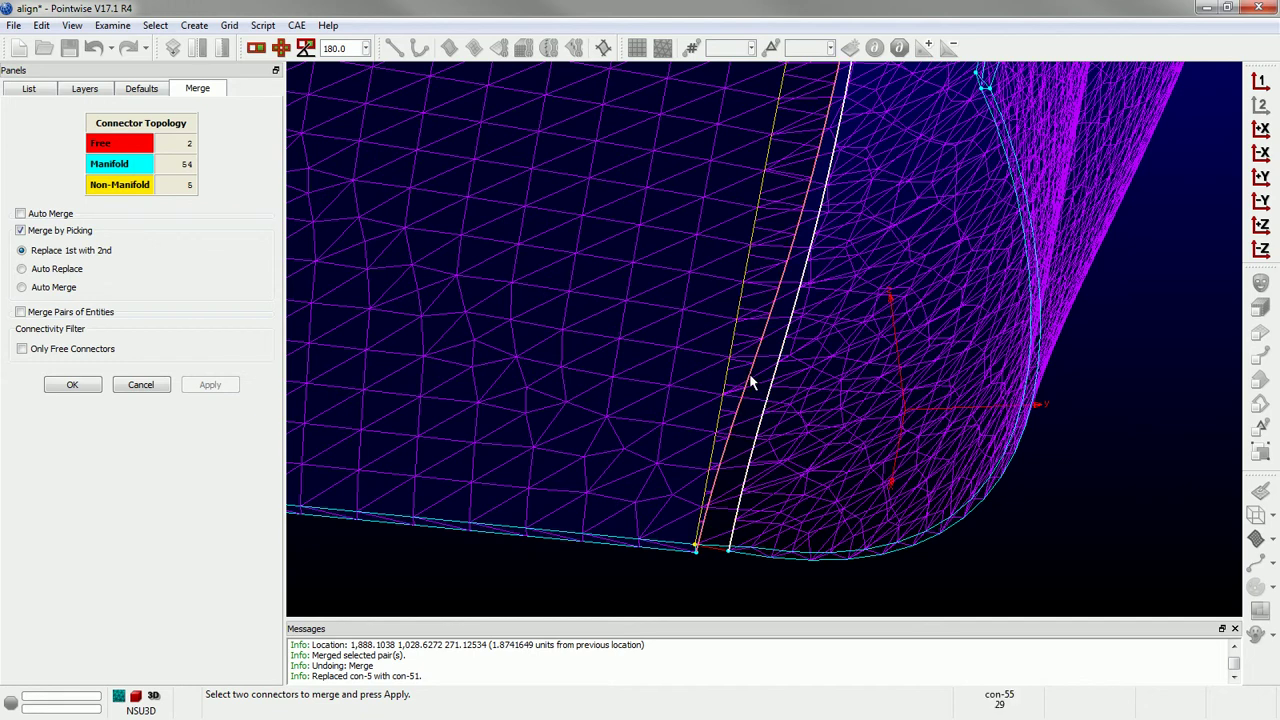
left_click(751, 381)
left_click(212, 386)
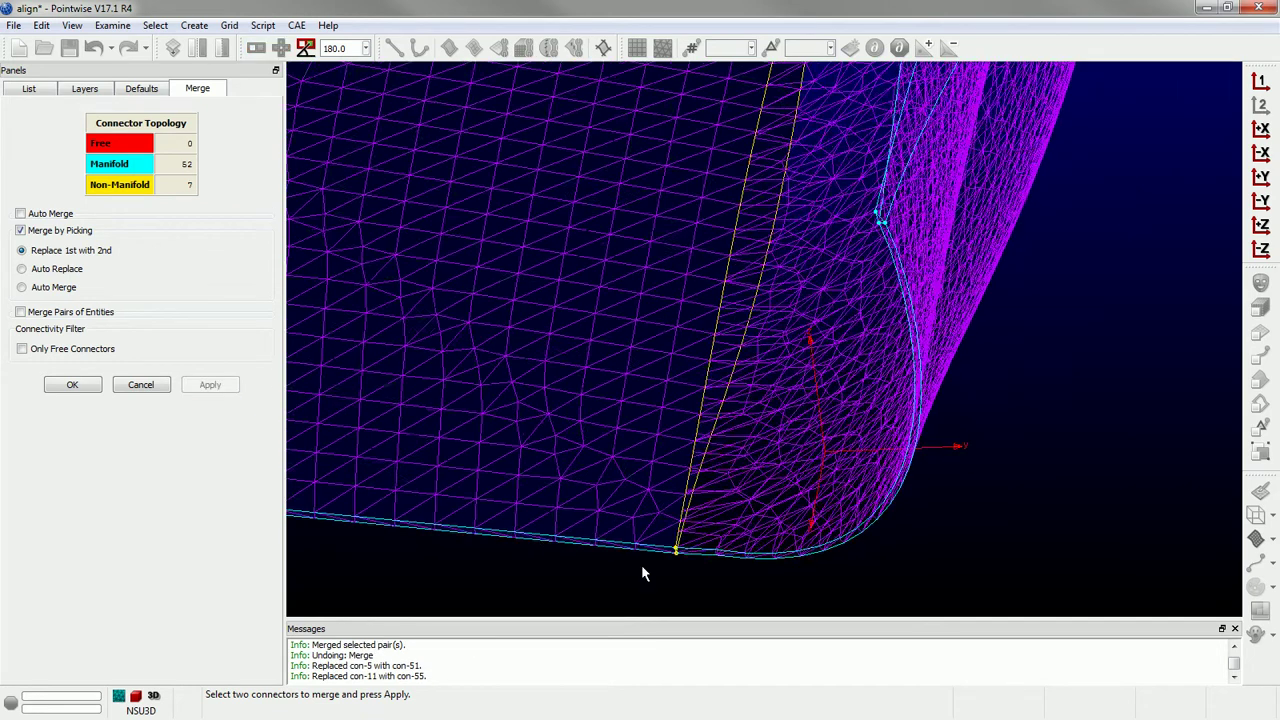
right_click_drag(641, 564, 651, 577)
left_click(66, 388)
right_click_drag(596, 482, 640, 515)
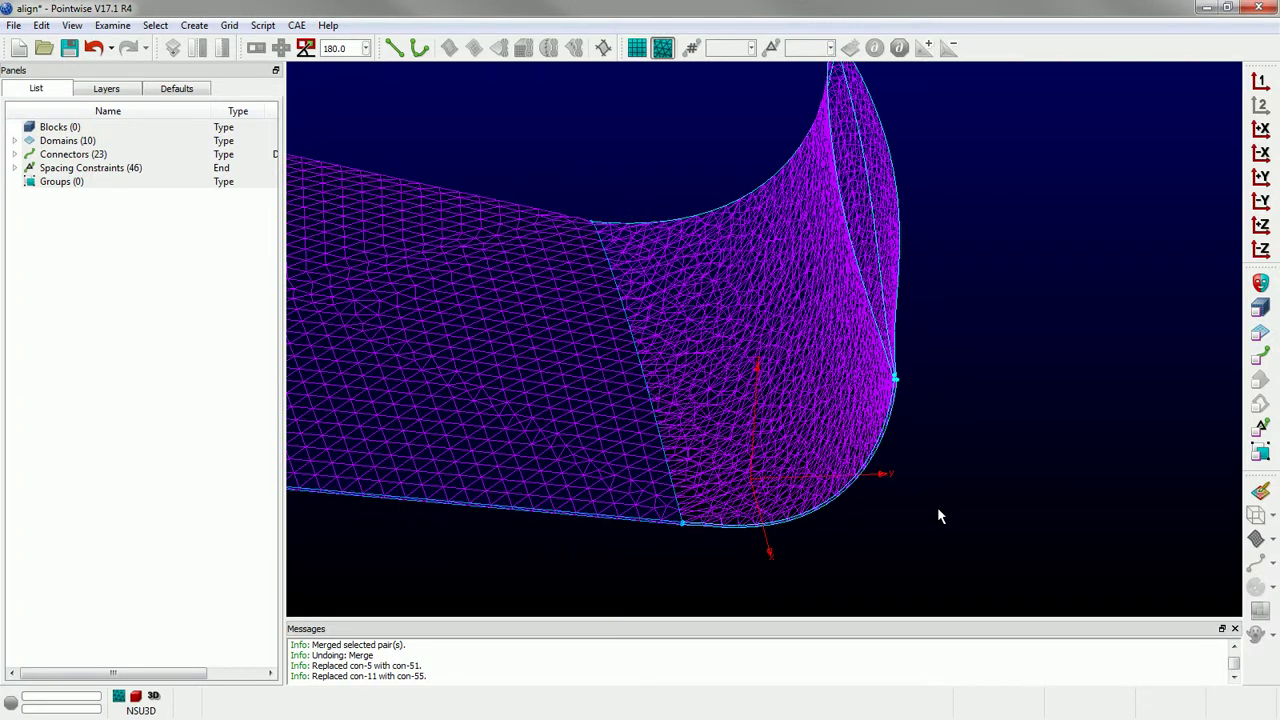